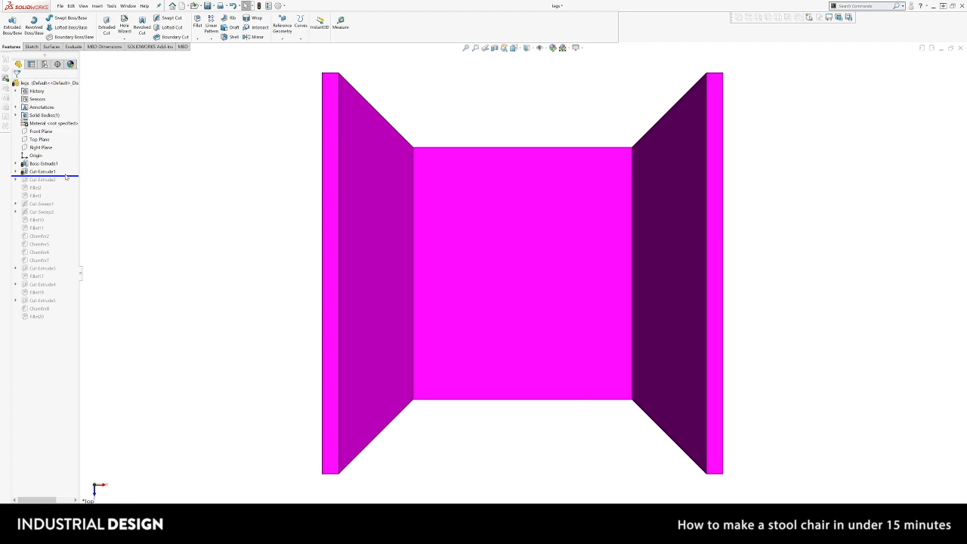
Inspect the sketch behind the legs part's first extruded cut and leave it without keeping changes.
{"action": "key", "text": "shift+Down"}
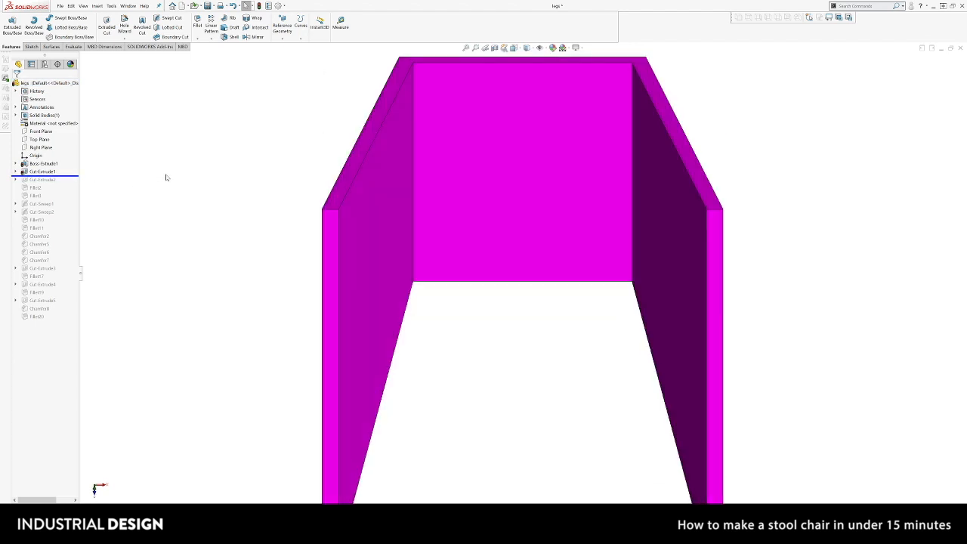
{"action": "scroll", "coordinate": [564, 182], "scroll_direction": "up", "scroll_amount": 5}
{"action": "scroll", "coordinate": [546, 350], "scroll_direction": "down", "scroll_amount": 3}
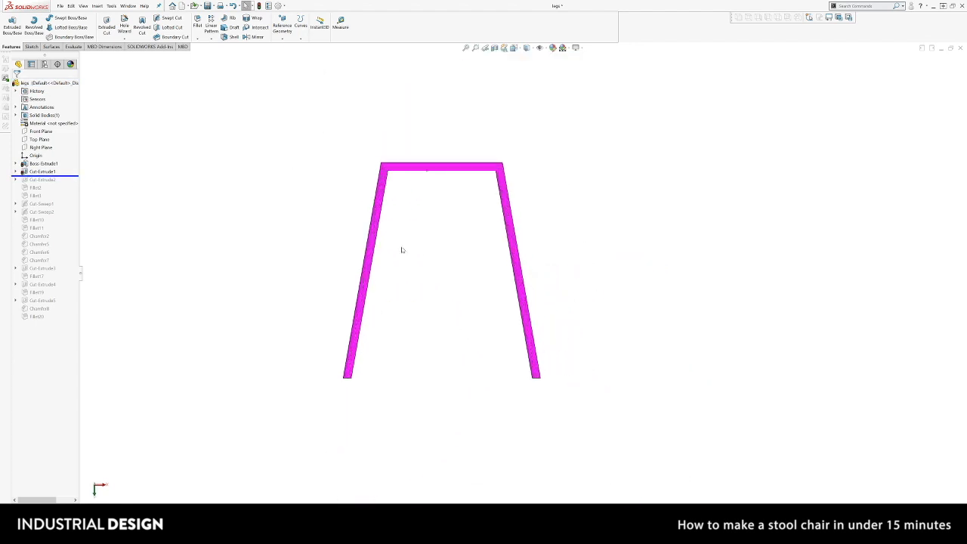
{"action": "scroll", "coordinate": [386, 257], "scroll_direction": "up", "scroll_amount": 2}
{"action": "scroll", "coordinate": [479, 267], "scroll_direction": "down", "scroll_amount": 3}
{"action": "scroll", "coordinate": [553, 274], "scroll_direction": "down", "scroll_amount": 1}
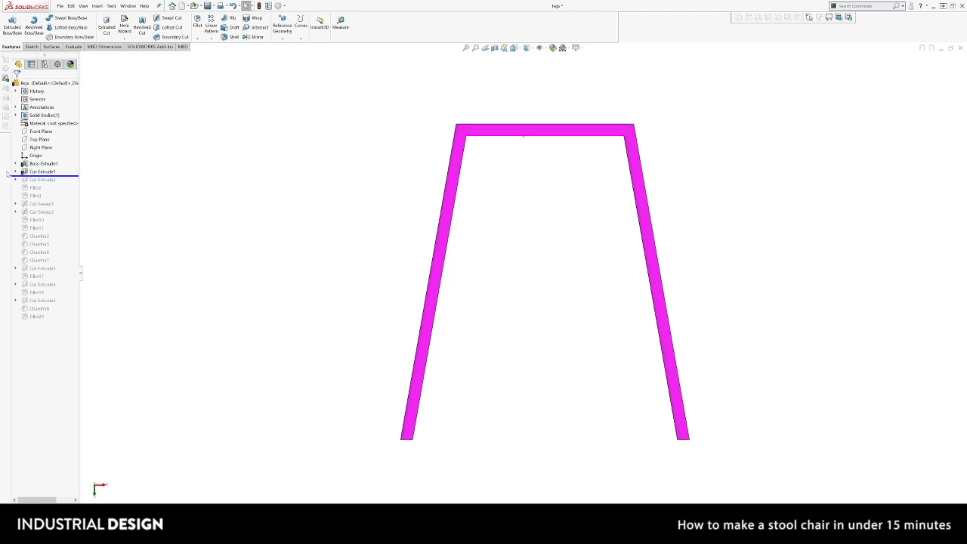
{"action": "left_click", "coordinate": [42, 172]}
{"action": "left_click", "coordinate": [46, 161]}
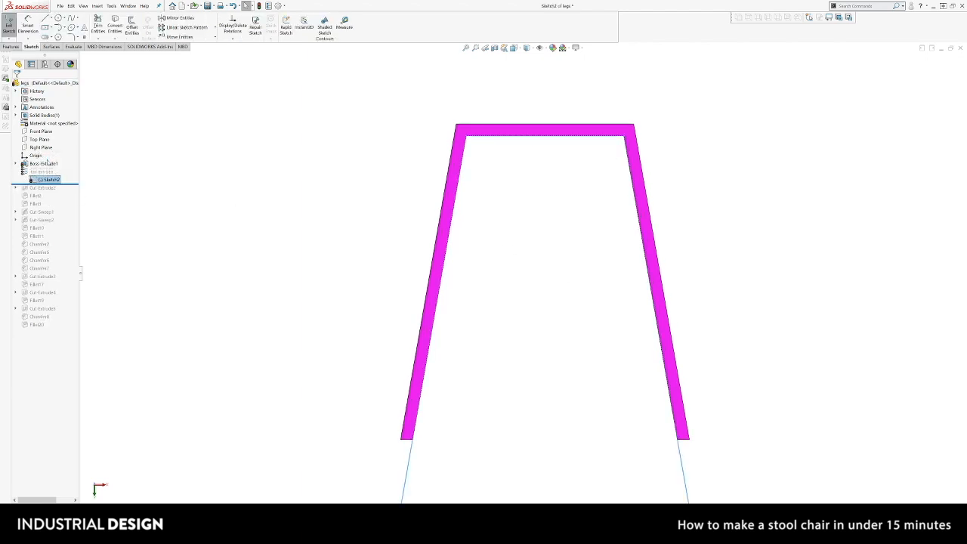
{"action": "left_click", "coordinate": [956, 71]}
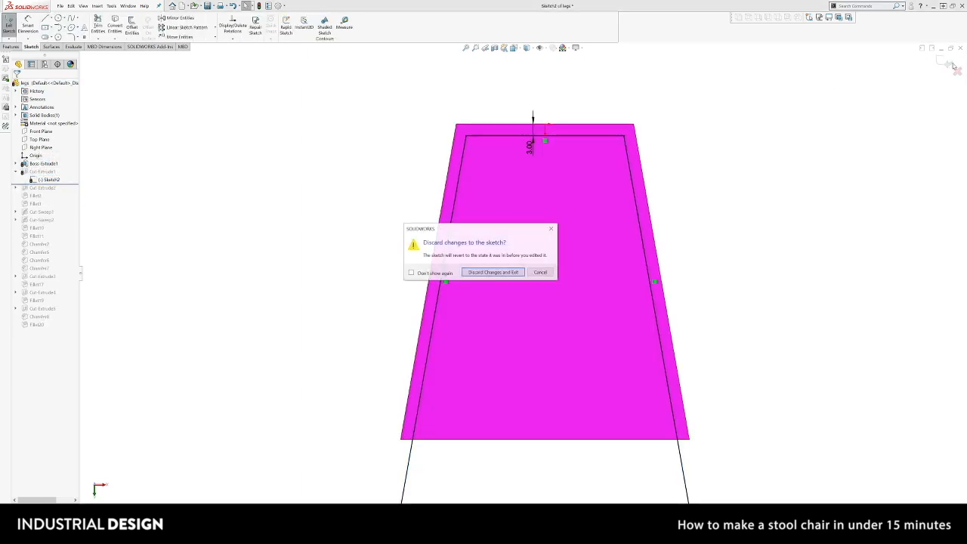
{"action": "left_click", "coordinate": [492, 272]}
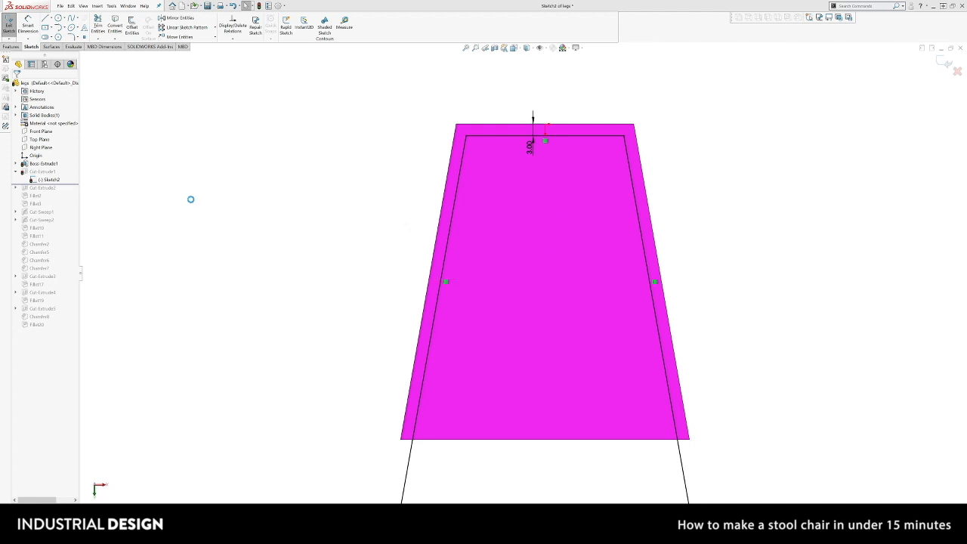
Roll the legs part forward through the second extruded cut and the first fillet, and review that fillet's settings.
{"action": "left_click_drag", "start_coordinate": [74, 184], "coordinate": [74, 191]}
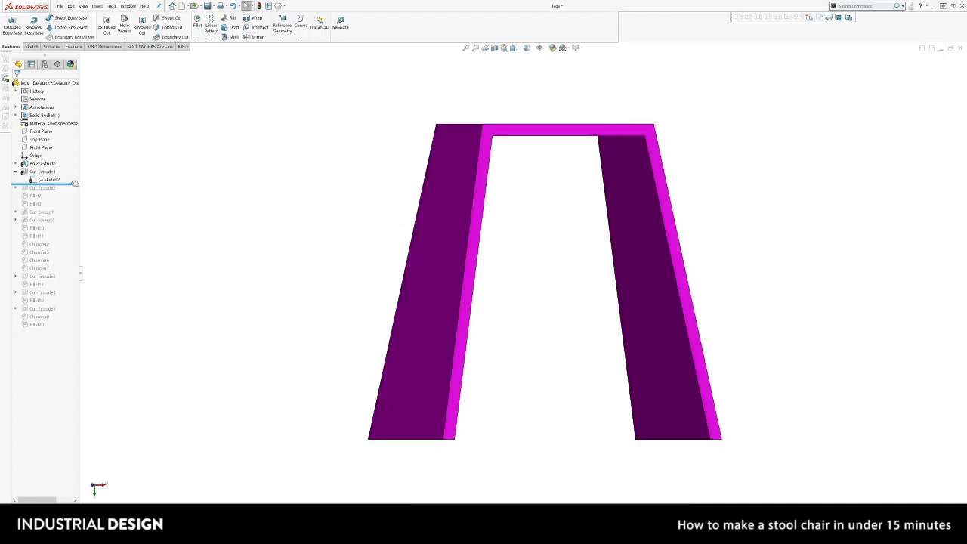
{"action": "left_click_drag", "start_coordinate": [74, 191], "coordinate": [73, 200]}
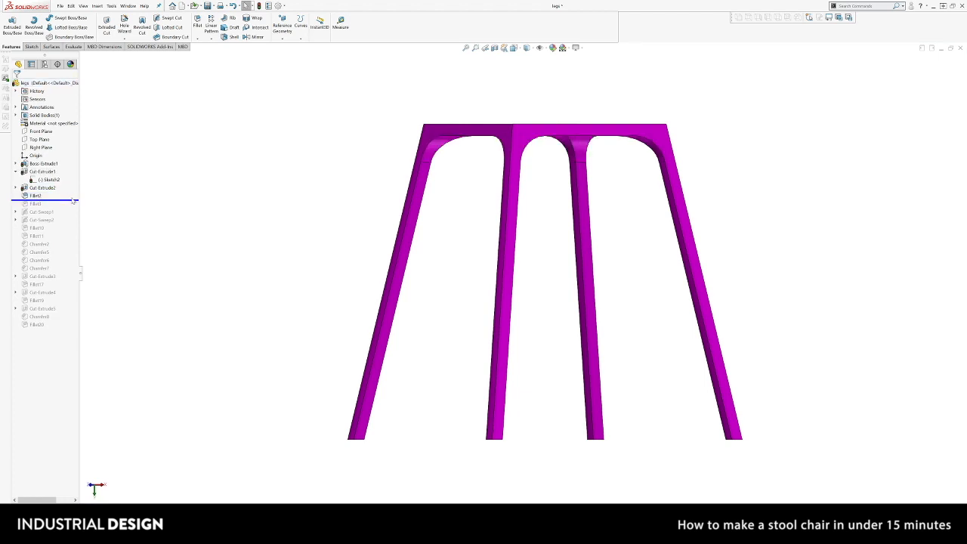
{"action": "left_click", "coordinate": [43, 179]}
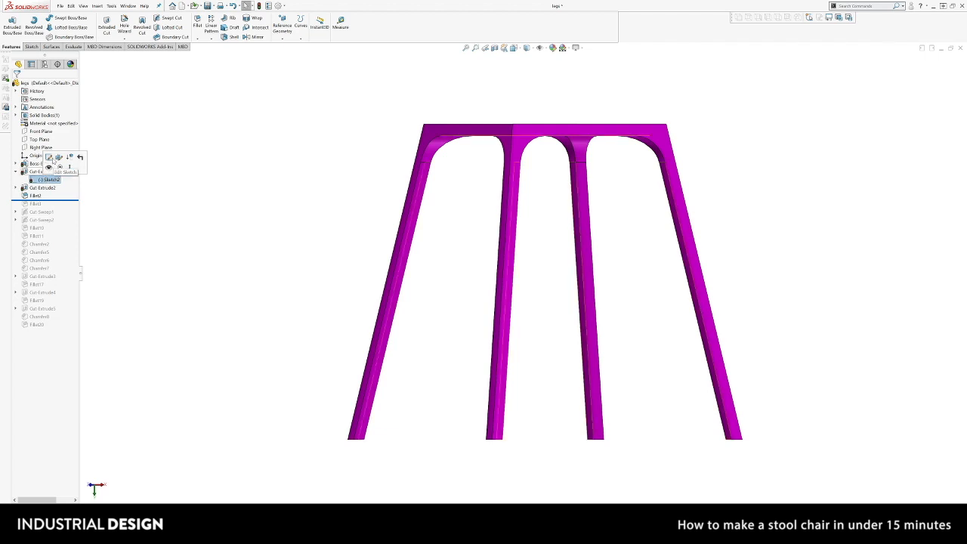
{"action": "left_click", "coordinate": [34, 194]}
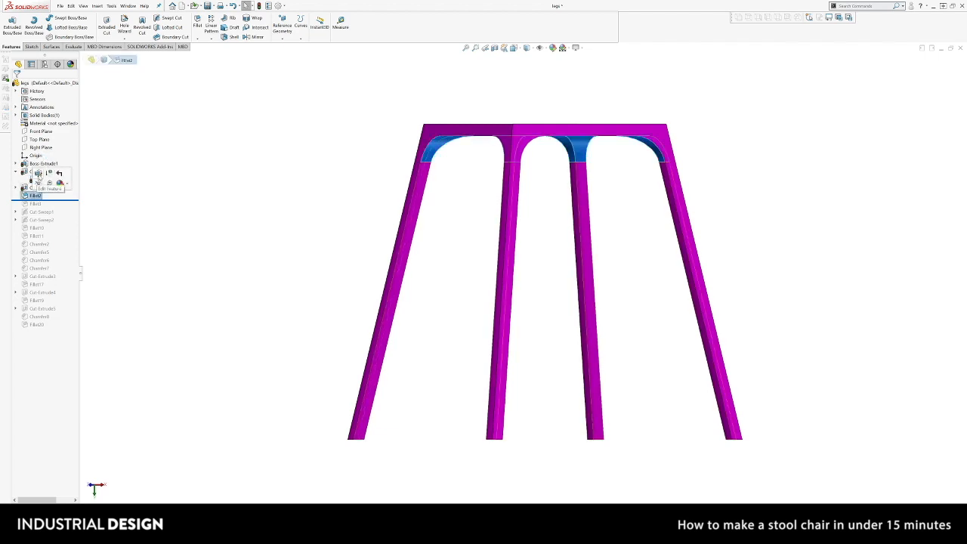
{"action": "left_click", "coordinate": [39, 174]}
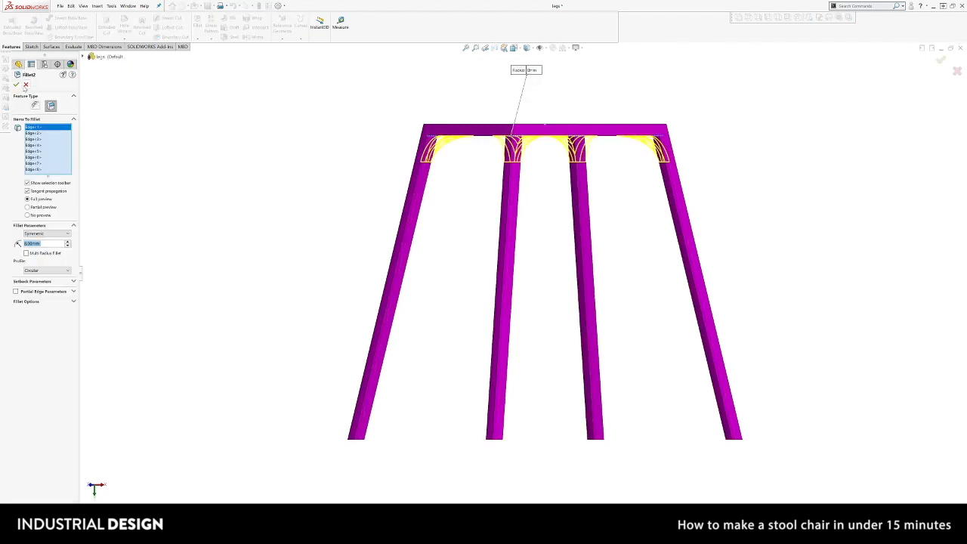
{"action": "left_click", "coordinate": [18, 86]}
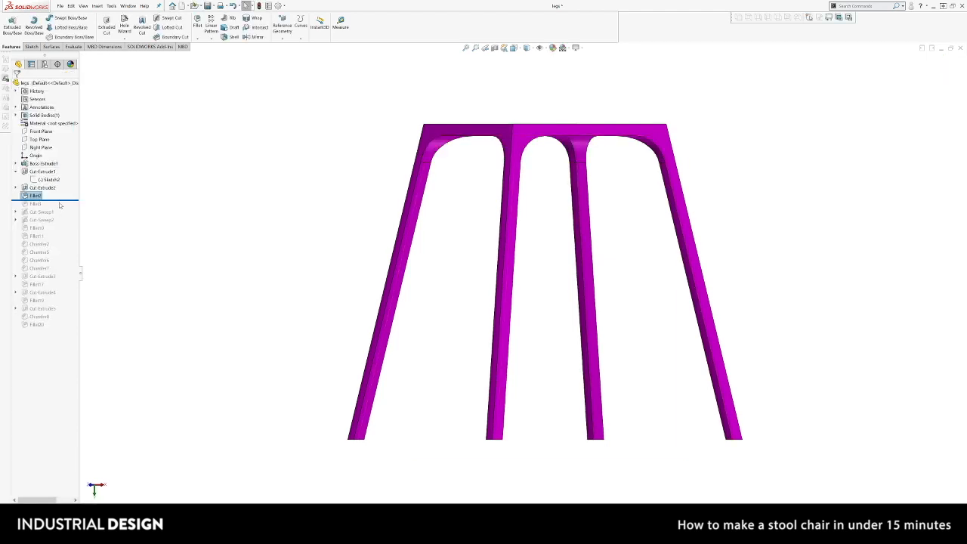
Roll the legs part forward through all remaining features to the end of its history and save the part.
{"action": "left_click_drag", "start_coordinate": [62, 203], "coordinate": [57, 217]}
{"action": "middle_click_drag", "start_coordinate": [573, 157], "coordinate": [471, 356]}
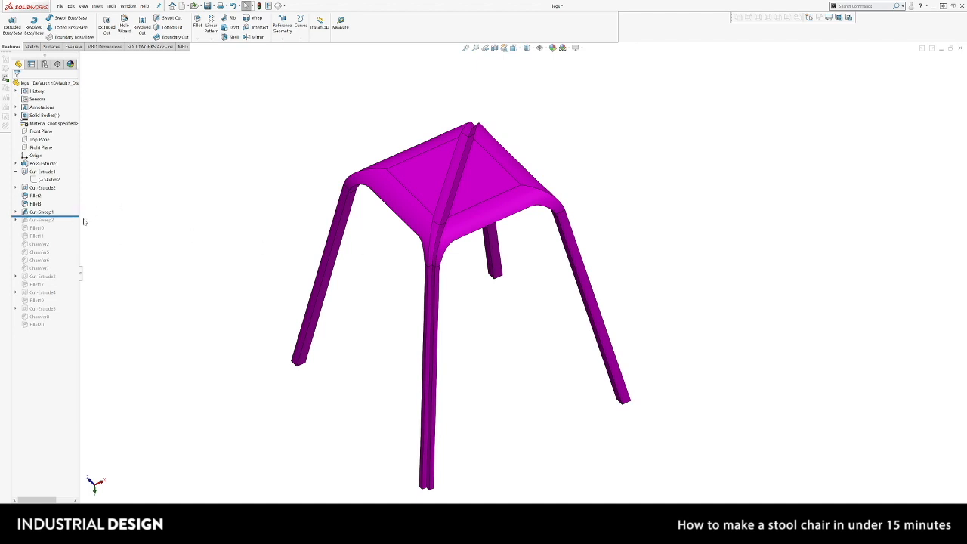
{"action": "left_click_drag", "start_coordinate": [80, 215], "coordinate": [71, 289]}
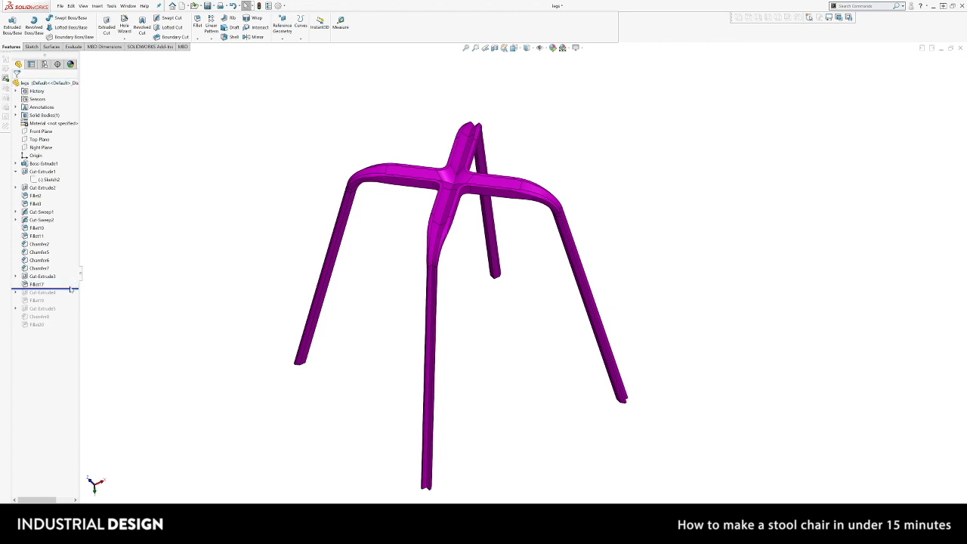
{"action": "left_click_drag", "start_coordinate": [70, 290], "coordinate": [73, 328]}
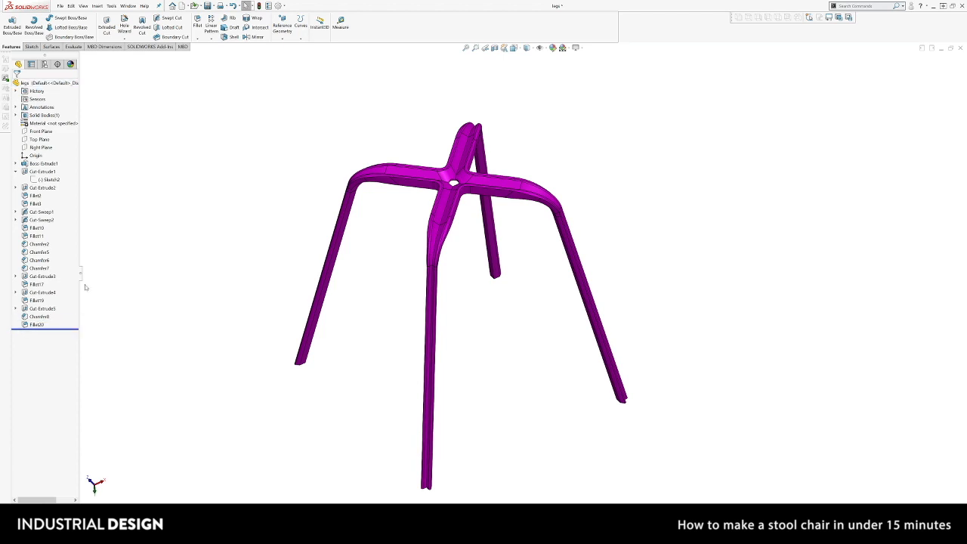
{"action": "left_click", "coordinate": [63, 7]}
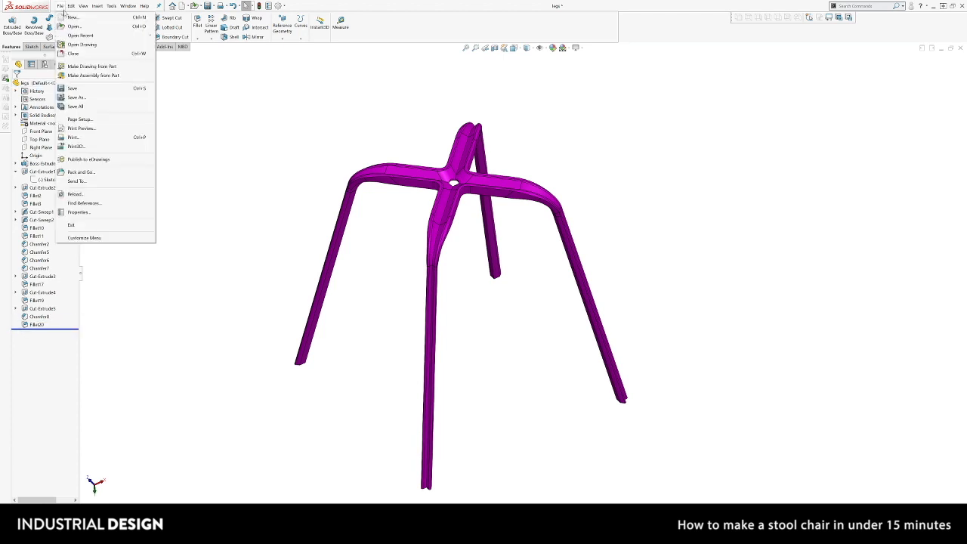
{"action": "left_click", "coordinate": [76, 92]}
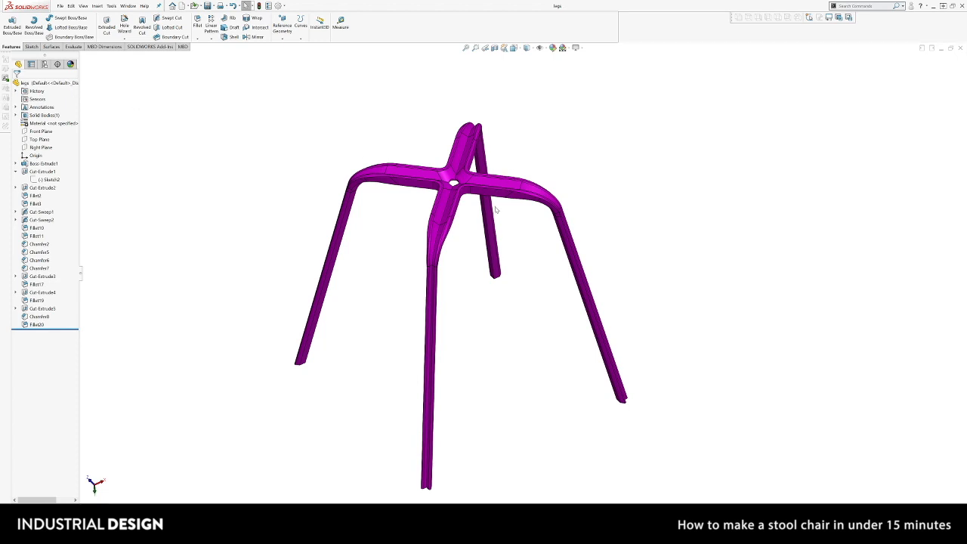
Examine how the finished legs sit relative to the Top Plane, looking normal to the plane, from the front and from above.
{"action": "scroll", "coordinate": [495, 211], "scroll_direction": "up", "scroll_amount": 2}
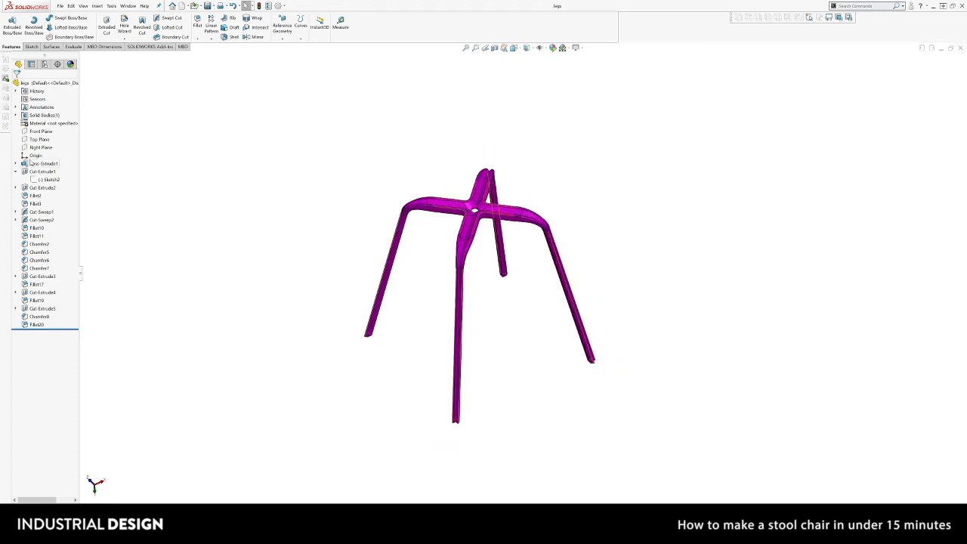
{"action": "left_click", "coordinate": [39, 139]}
{"action": "key", "text": "ctrl+8"}
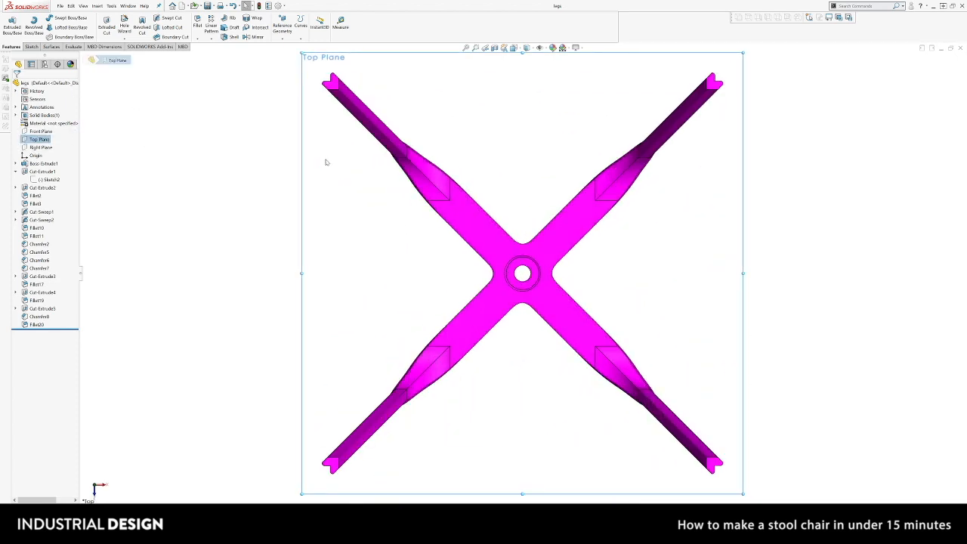
{"action": "key", "text": "ctrl+1"}
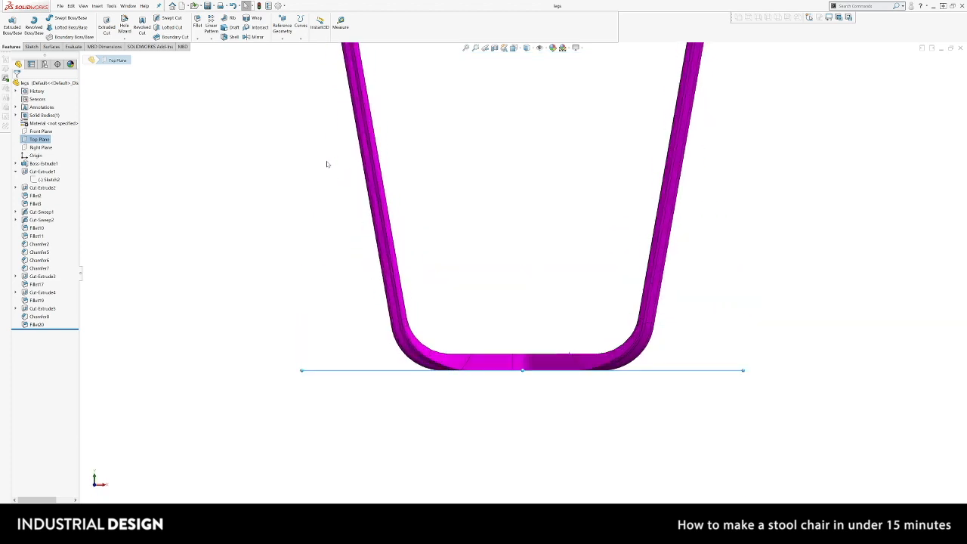
{"action": "key", "text": "ctrl+5"}
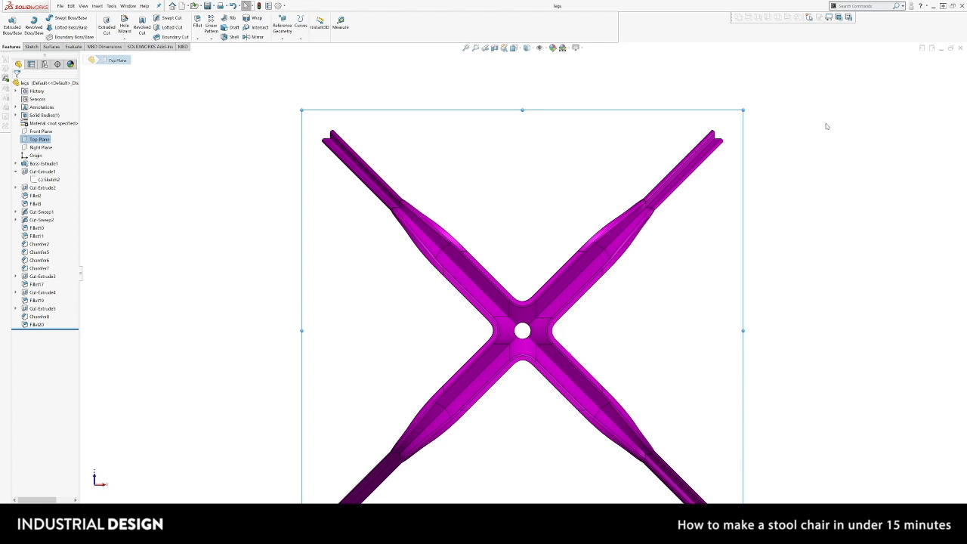
{"action": "scroll", "coordinate": [776, 223], "scroll_direction": "up", "scroll_amount": 4}
{"action": "scroll", "coordinate": [422, 343], "scroll_direction": "down", "scroll_amount": 2}
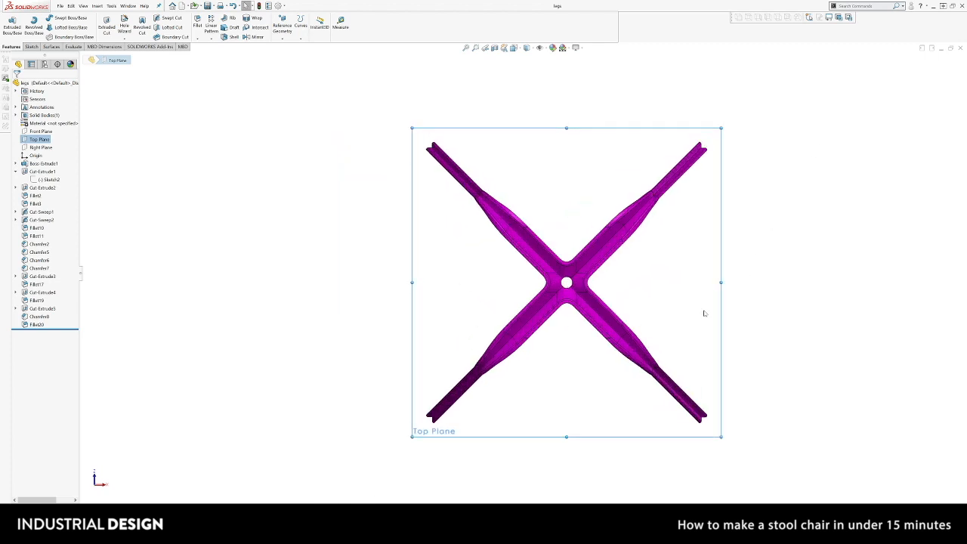
Close the legs part, return to the Chair Assembly, and open the round seat part in its own window.
{"action": "left_click", "coordinate": [960, 47]}
{"action": "left_click", "coordinate": [60, 43]}
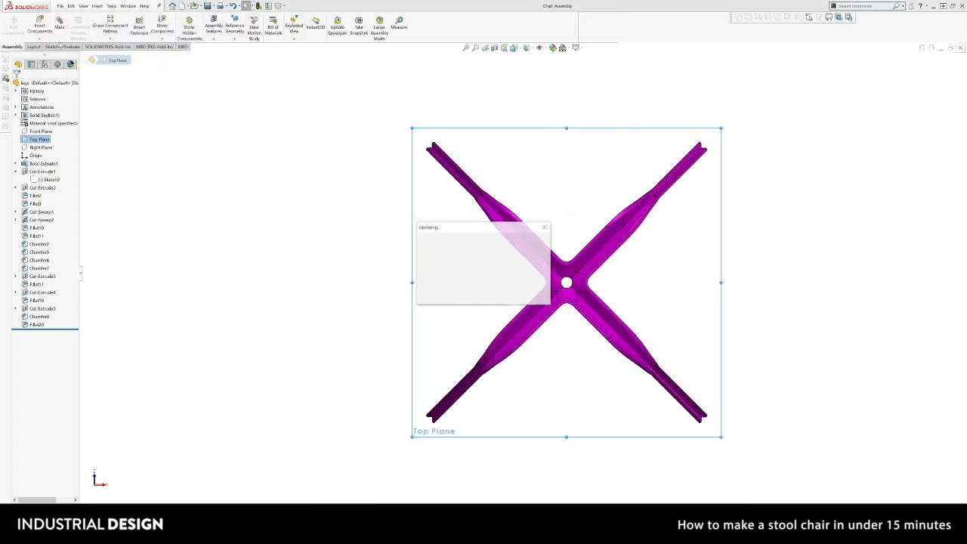
{"action": "middle_click_drag", "start_coordinate": [549, 169], "coordinate": [502, 189]}
{"action": "scroll", "coordinate": [535, 93], "scroll_direction": "down", "scroll_amount": 1}
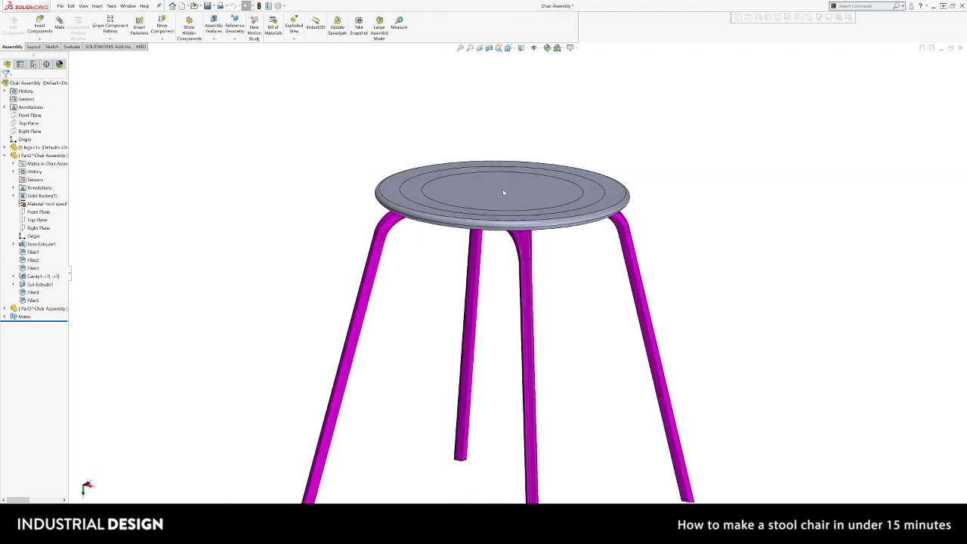
{"action": "left_click", "coordinate": [502, 189]}
{"action": "right_click", "coordinate": [502, 189]}
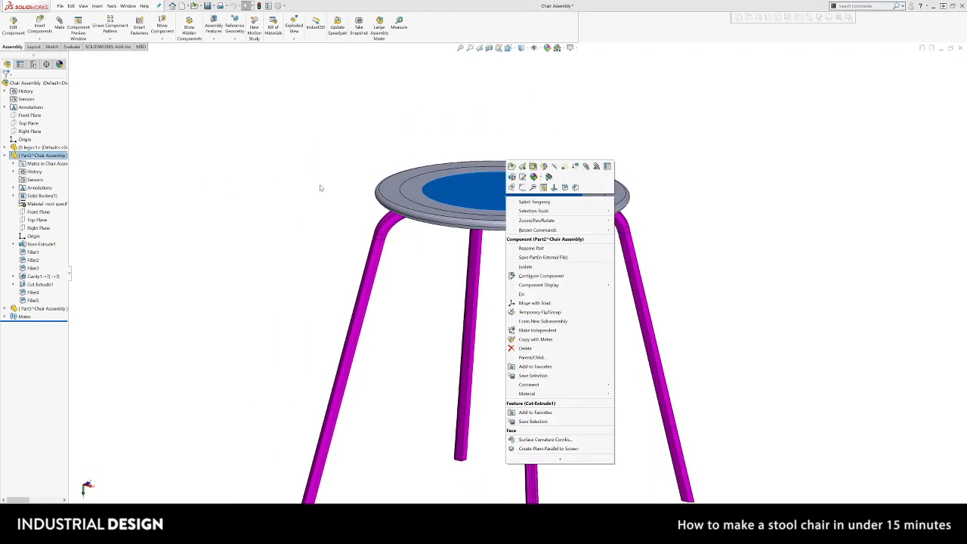
{"action": "left_click", "coordinate": [512, 166]}
Examine the leg-shaped cavity on the seat's underside, selecting the wall faces around one inner corner.
{"action": "scroll", "coordinate": [502, 281], "scroll_direction": "down", "scroll_amount": 2}
{"action": "middle_click_drag", "start_coordinate": [520, 282], "coordinate": [265, 146]}
{"action": "scroll", "coordinate": [503, 205], "scroll_direction": "down", "scroll_amount": 5}
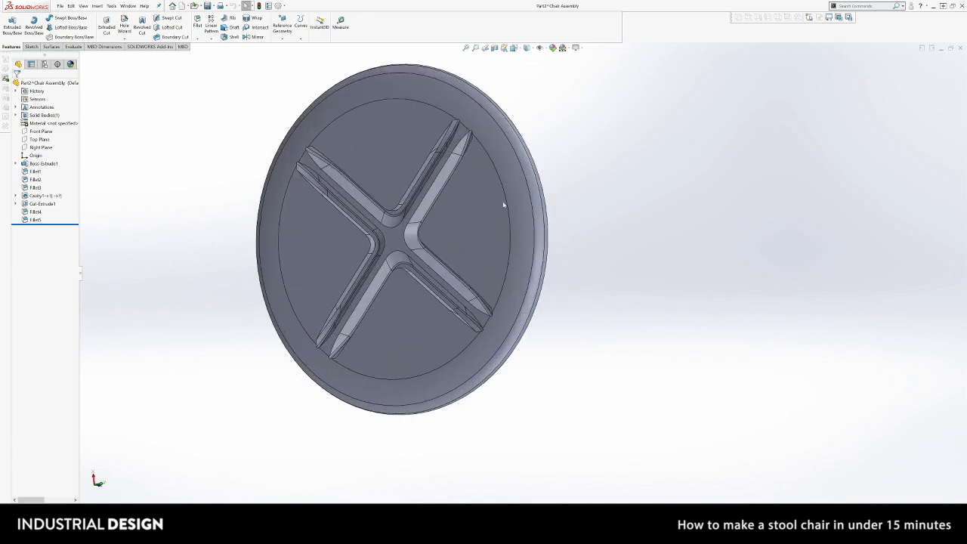
{"action": "left_click", "coordinate": [415, 223]}
{"action": "left_click", "coordinate": [407, 253], "text": "ctrl"}
{"action": "left_click", "coordinate": [438, 295], "text": "ctrl"}
{"action": "middle_click_drag", "start_coordinate": [438, 295], "coordinate": [415, 221]}
{"action": "scroll", "coordinate": [460, 296], "scroll_direction": "down", "scroll_amount": 2}
{"action": "key", "text": "ctrl+shift+z"}
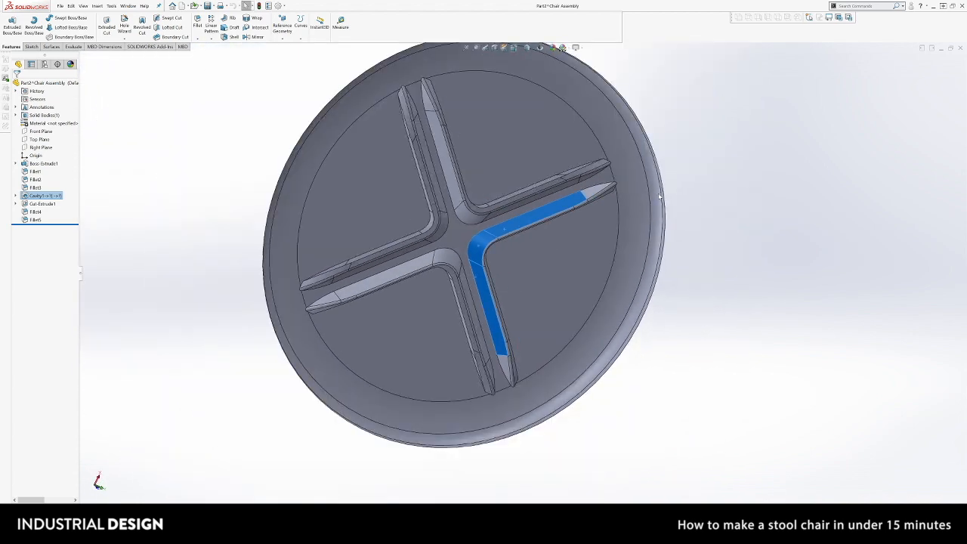
Close the seat part and start editing the seat in the context of the Chair Assembly.
{"action": "left_click", "coordinate": [958, 48]}
{"action": "middle_click_drag", "start_coordinate": [571, 254], "coordinate": [518, 240]}
{"action": "scroll", "coordinate": [523, 223], "scroll_direction": "down", "scroll_amount": 3}
{"action": "left_click", "coordinate": [516, 240]}
{"action": "left_click", "coordinate": [566, 199]}
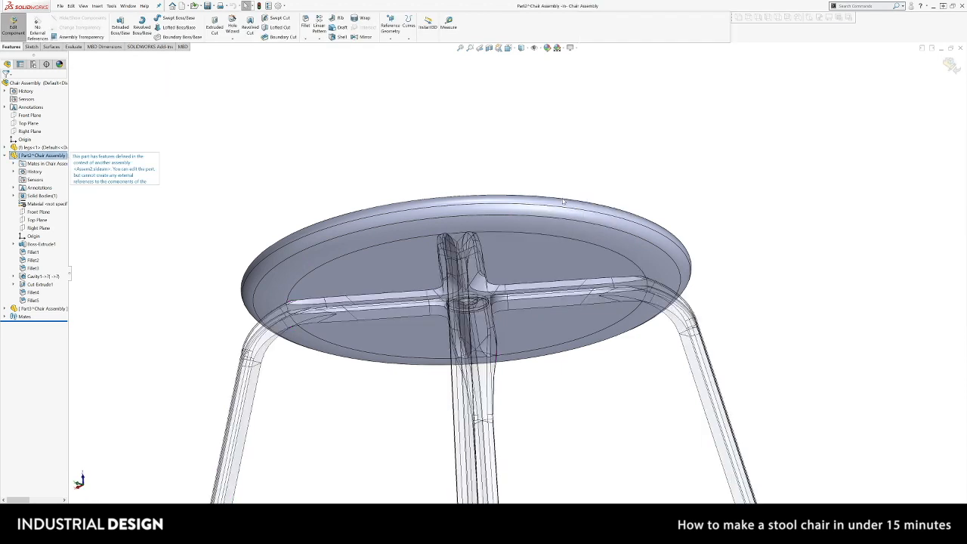
Roll the seat back to just after its base extrude and review the circle sketch that drives it.
{"action": "scroll", "coordinate": [516, 260], "scroll_direction": "down", "scroll_amount": 2}
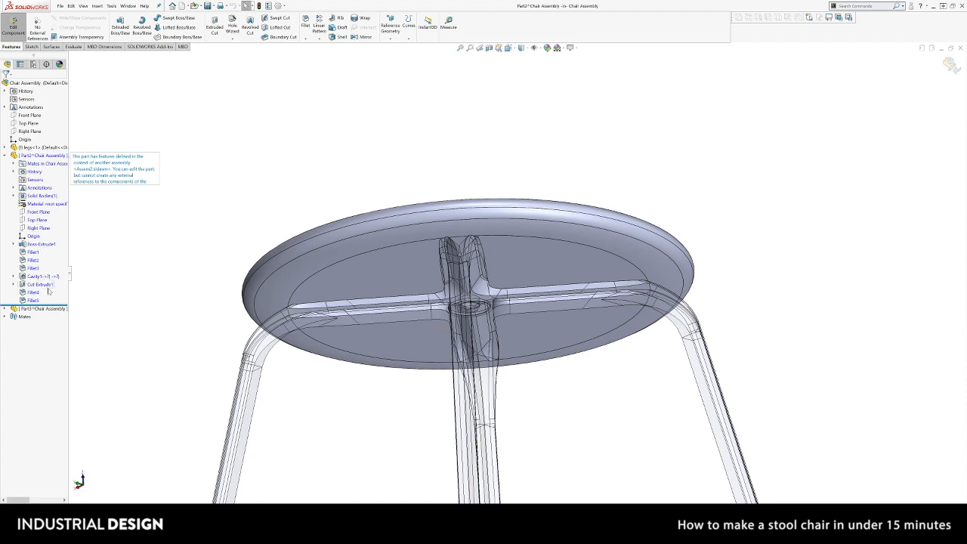
{"action": "left_click_drag", "start_coordinate": [58, 304], "coordinate": [57, 247]}
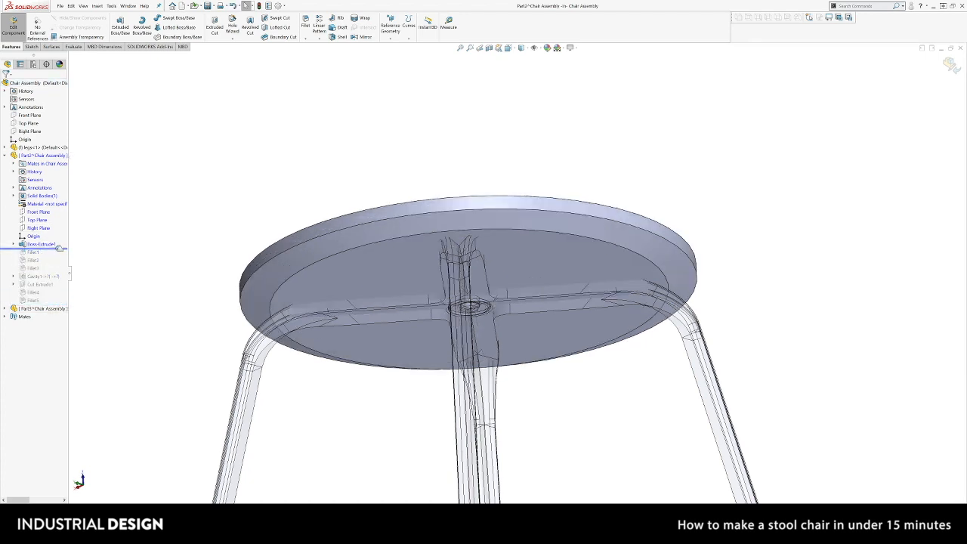
{"action": "left_click", "coordinate": [55, 244]}
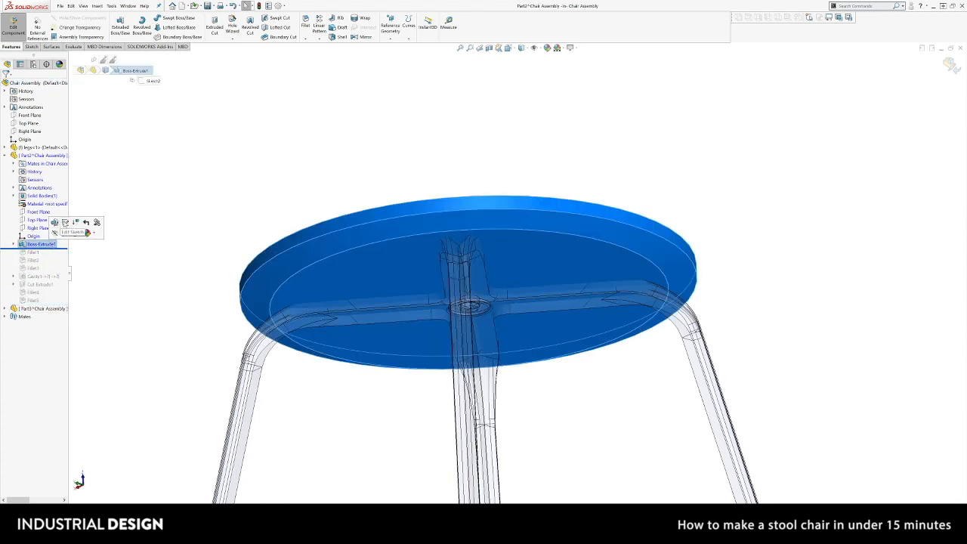
{"action": "left_click", "coordinate": [65, 223]}
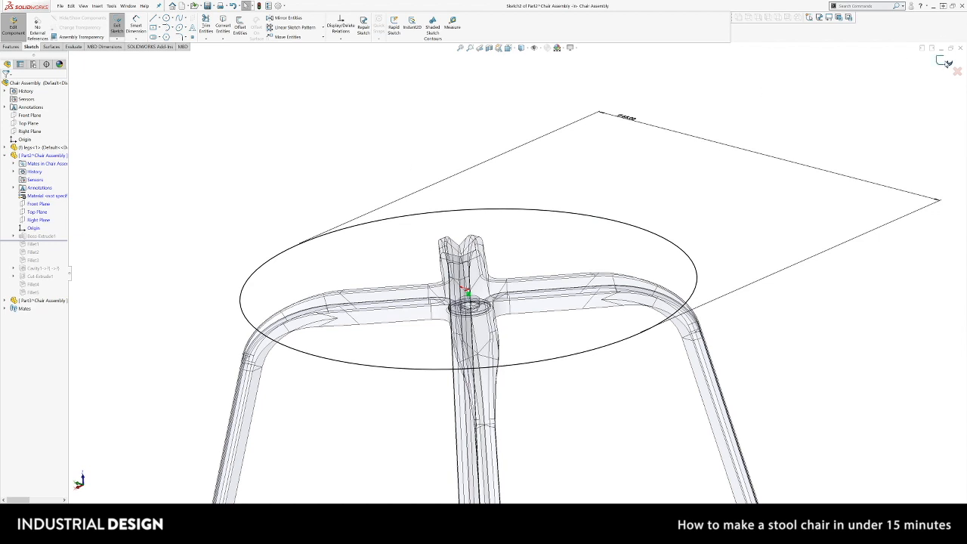
{"action": "left_click", "coordinate": [946, 62]}
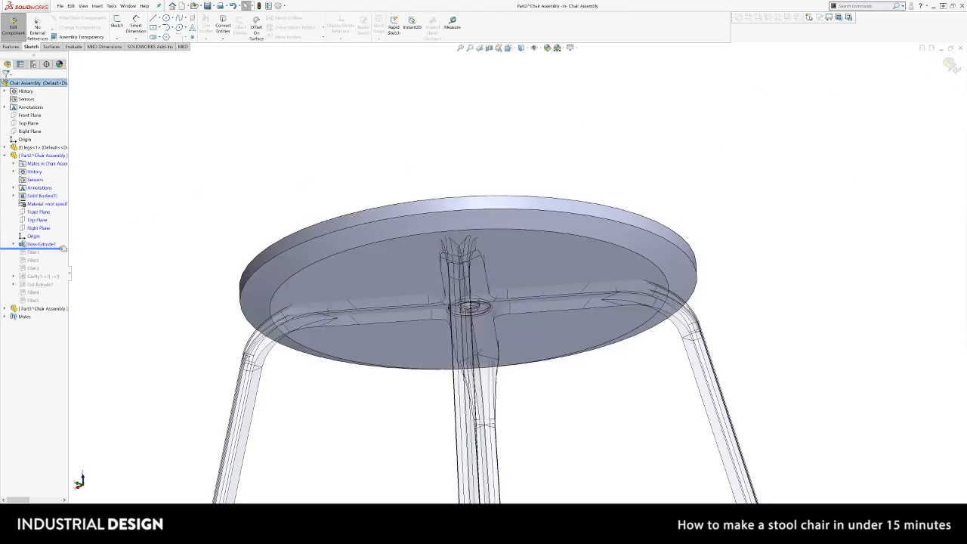
Review the settings of the seat's base extrude, switching off its second direction to see what it contributes.
{"action": "left_click", "coordinate": [41, 244]}
{"action": "left_click", "coordinate": [47, 230]}
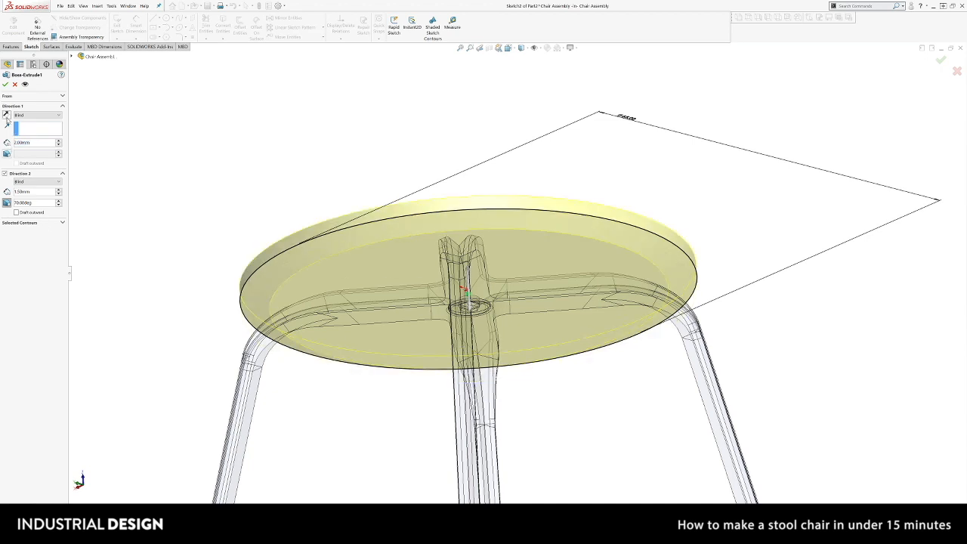
{"action": "left_click", "coordinate": [6, 175]}
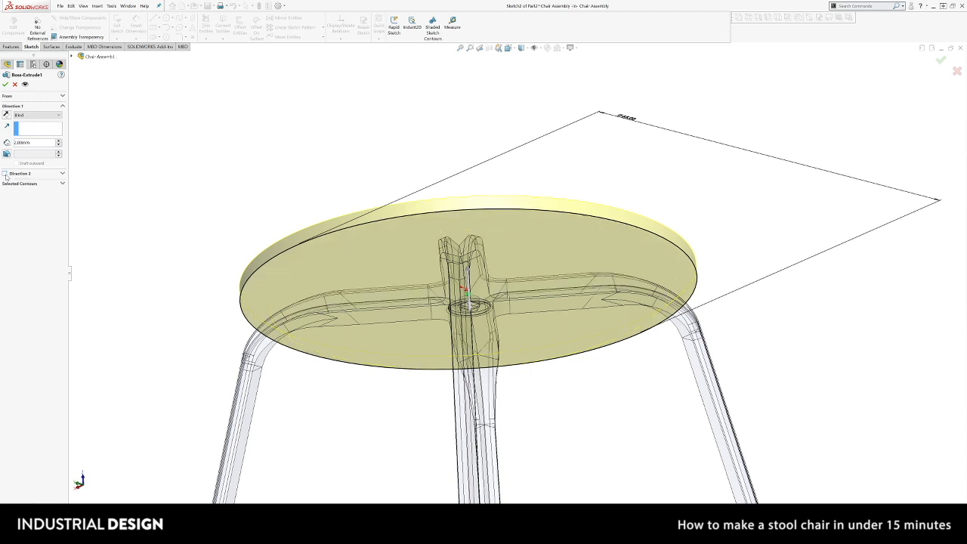
{"action": "left_click", "coordinate": [5, 84]}
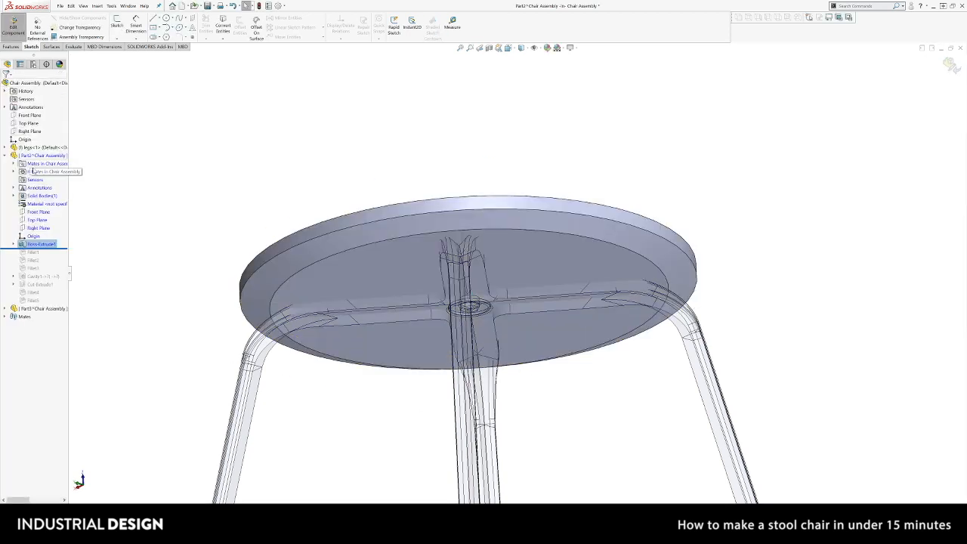
Roll the seat forward past its first fillet and measure the rounded face around its outer edge.
{"action": "left_click_drag", "start_coordinate": [61, 253], "coordinate": [58, 258]}
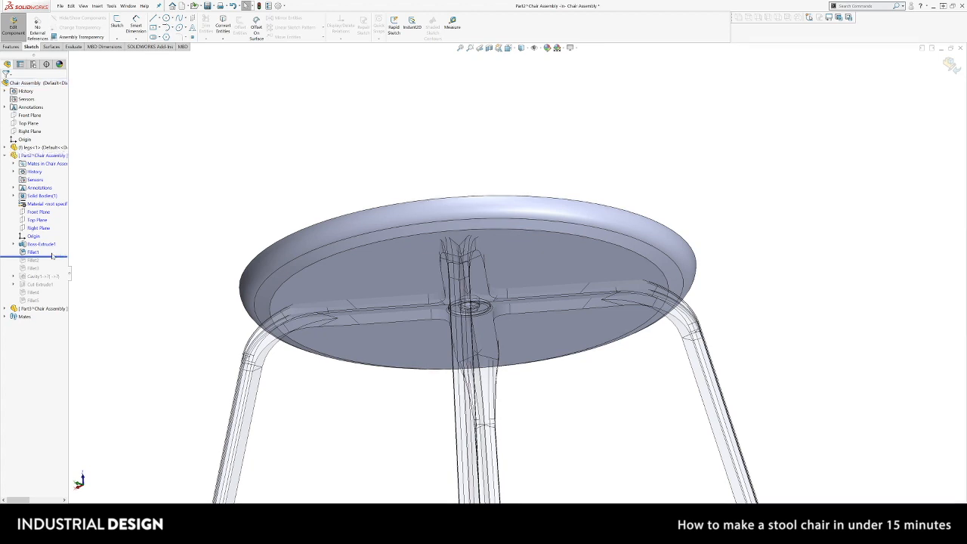
{"action": "left_click", "coordinate": [408, 216]}
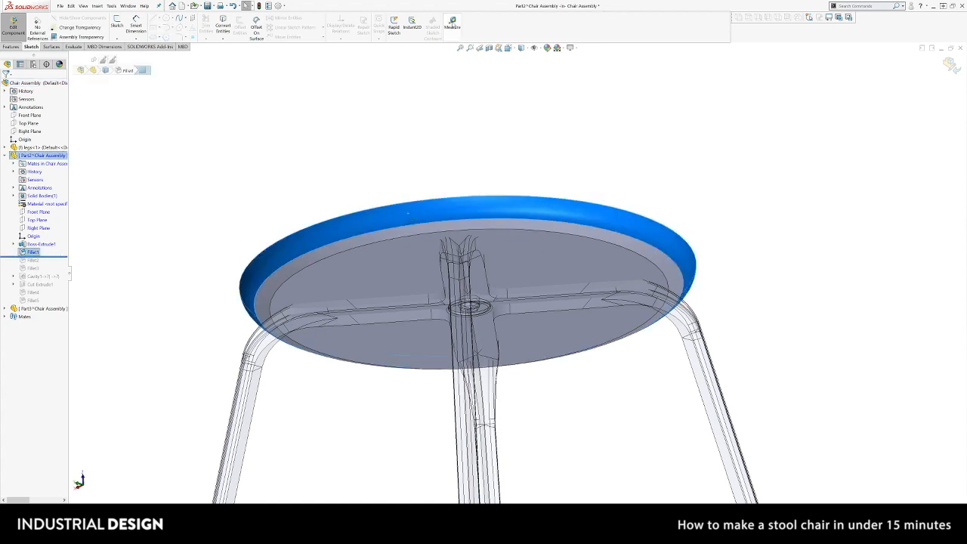
{"action": "left_click", "coordinate": [452, 23]}
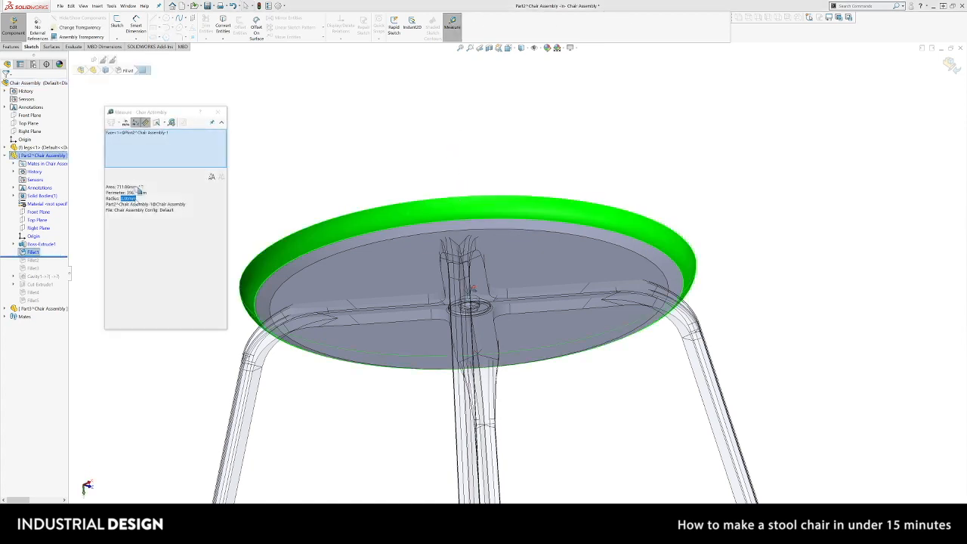
{"action": "left_click", "coordinate": [222, 112]}
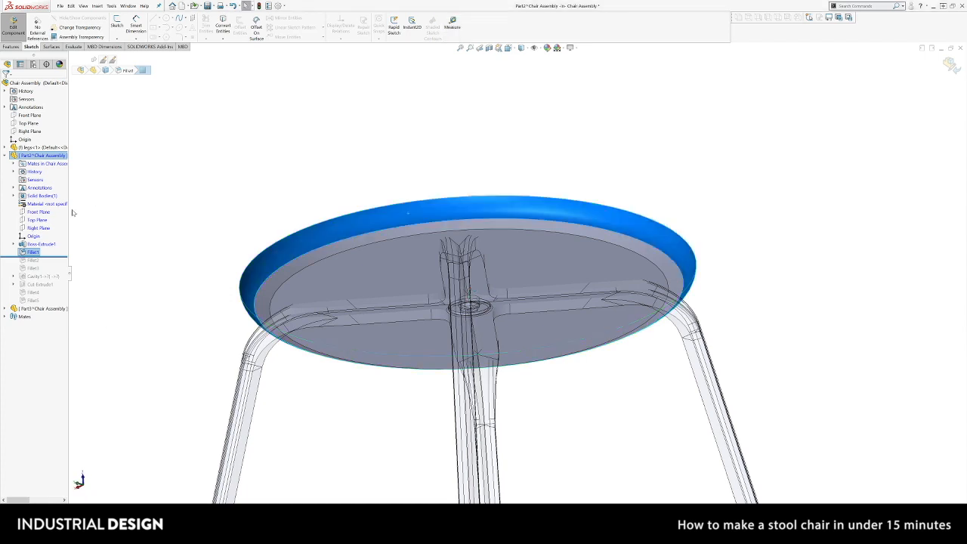
Roll the seat forward to its last feature and finish editing it in the assembly.
{"action": "left_click_drag", "start_coordinate": [67, 255], "coordinate": [62, 300]}
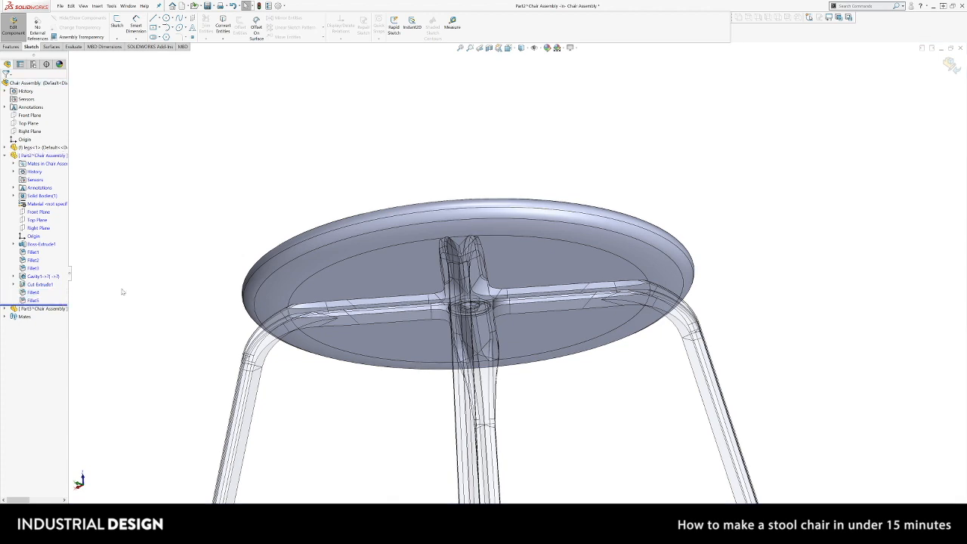
{"action": "left_click", "coordinate": [944, 66]}
{"action": "scroll", "coordinate": [492, 278], "scroll_direction": "down", "scroll_amount": 2}
{"action": "middle_click_drag", "start_coordinate": [491, 279], "coordinate": [518, 227]}
{"action": "scroll", "coordinate": [520, 249], "scroll_direction": "up", "scroll_amount": 3}
{"action": "scroll", "coordinate": [518, 249], "scroll_direction": "down", "scroll_amount": 4}
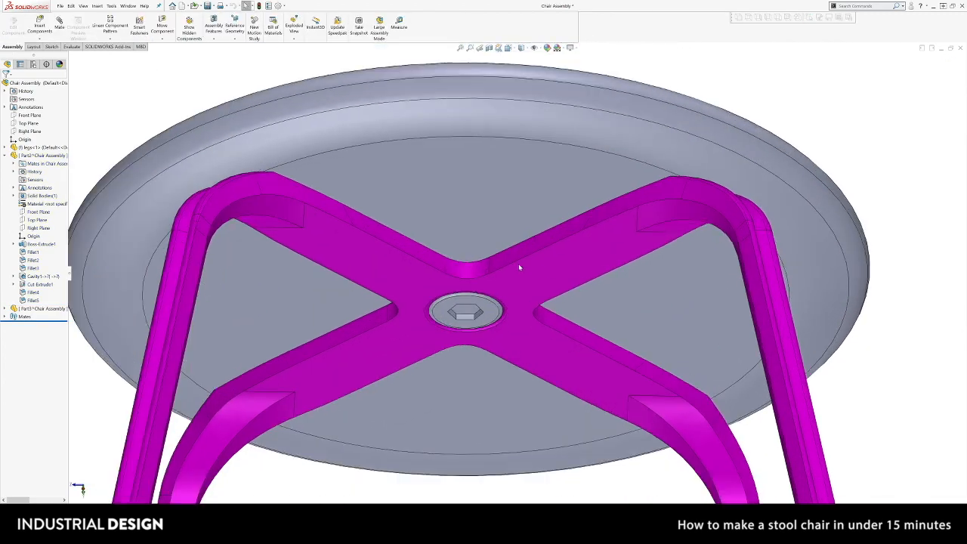
Examine the bolt in the centre of the stool's underside, the assembly mates and the complete stool from different sides.
{"action": "middle_click_drag", "start_coordinate": [518, 263], "coordinate": [495, 309]}
{"action": "scroll", "coordinate": [495, 309], "scroll_direction": "up", "scroll_amount": 1}
{"action": "left_click", "coordinate": [491, 325]}
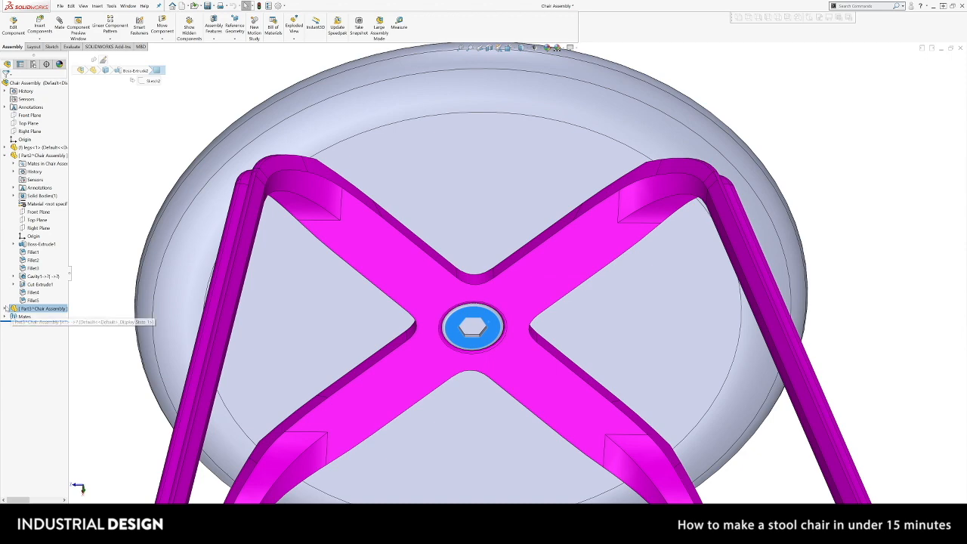
{"action": "left_click", "coordinate": [798, 138]}
{"action": "scroll", "coordinate": [515, 265], "scroll_direction": "up", "scroll_amount": 3}
{"action": "middle_click_drag", "start_coordinate": [515, 264], "coordinate": [698, 227]}
{"action": "scroll", "coordinate": [714, 241], "scroll_direction": "up", "scroll_amount": 3}
{"action": "scroll", "coordinate": [652, 296], "scroll_direction": "up", "scroll_amount": 1}
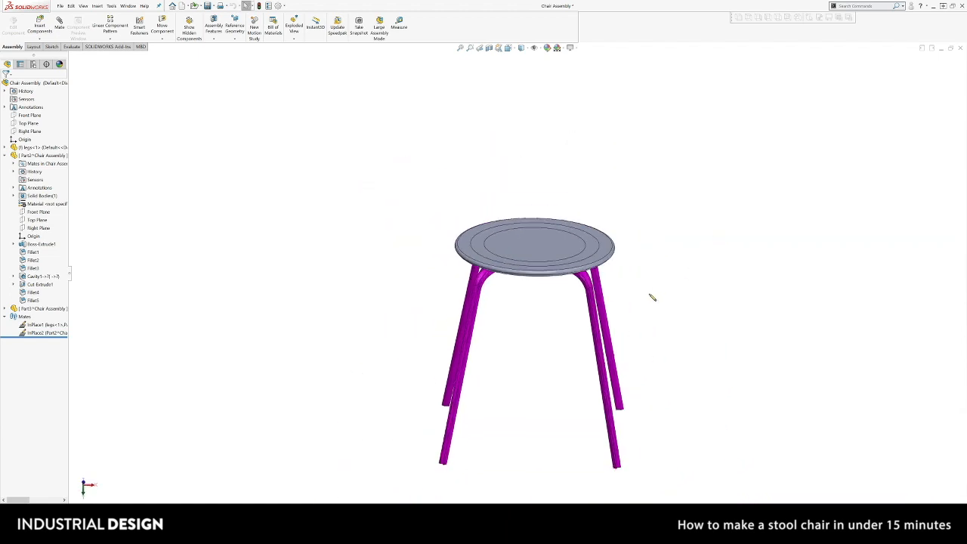
{"action": "scroll", "coordinate": [620, 324], "scroll_direction": "up", "scroll_amount": 2}
{"action": "scroll", "coordinate": [544, 348], "scroll_direction": "down", "scroll_amount": 3}
{"action": "middle_click_drag", "start_coordinate": [498, 335], "coordinate": [427, 410]}
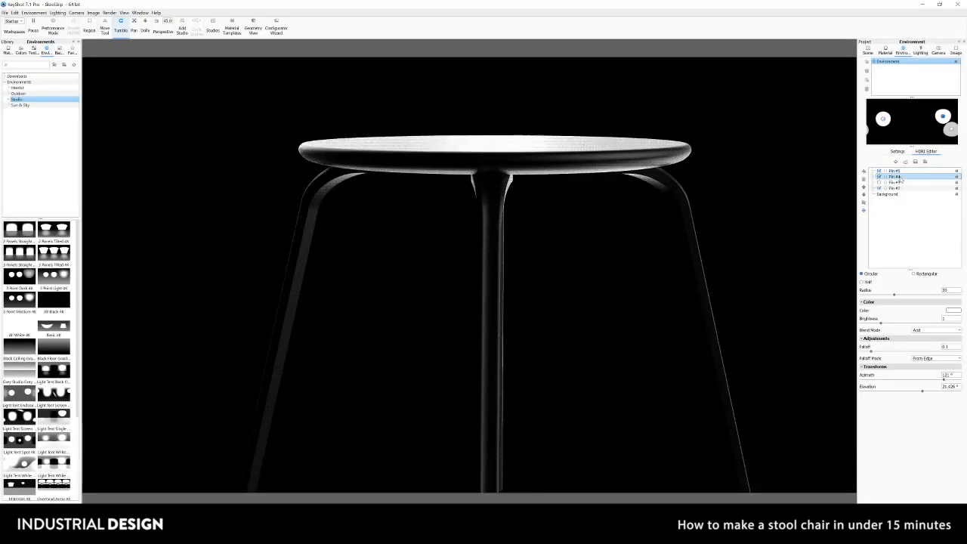
Switch to KeyShot, turn off the HDRI light Pin #4 and set Pin #2's blend mode to Blend.
{"action": "left_click", "coordinate": [878, 176]}
{"action": "left_click", "coordinate": [888, 194]}
{"action": "key", "text": "ctrl+p"}
{"action": "key", "text": "Escape"}
{"action": "left_click", "coordinate": [894, 188]}
{"action": "left_click", "coordinate": [934, 330]}
{"action": "left_click", "coordinate": [921, 345]}
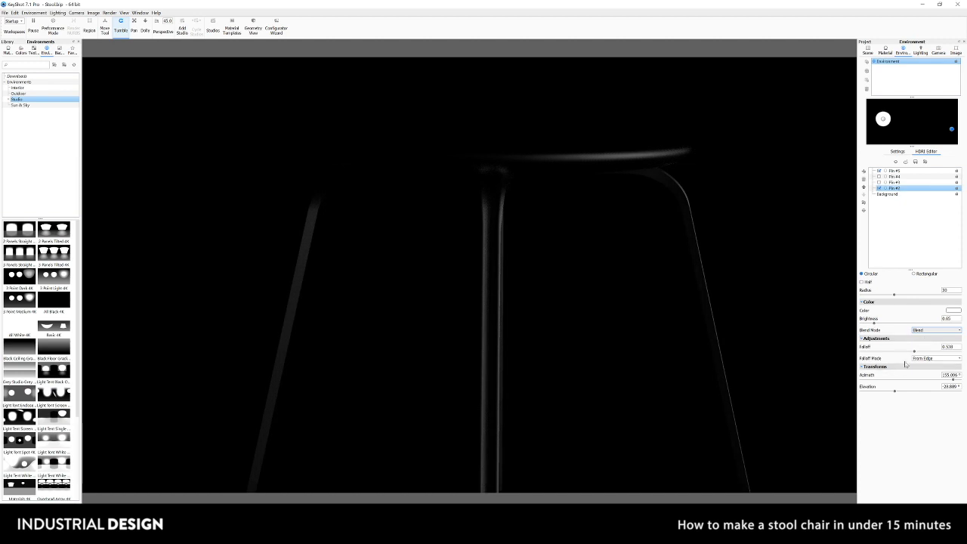
Turn Pin #4 back on, set its blend mode to Screen and lower its brightness to 0.35.
{"action": "left_click", "coordinate": [879, 182]}
{"action": "left_click", "coordinate": [878, 182]}
{"action": "left_click", "coordinate": [878, 176]}
{"action": "left_click", "coordinate": [898, 171]}
{"action": "left_click", "coordinate": [896, 176]}
{"action": "left_click", "coordinate": [935, 330]}
{"action": "left_click", "coordinate": [922, 344]}
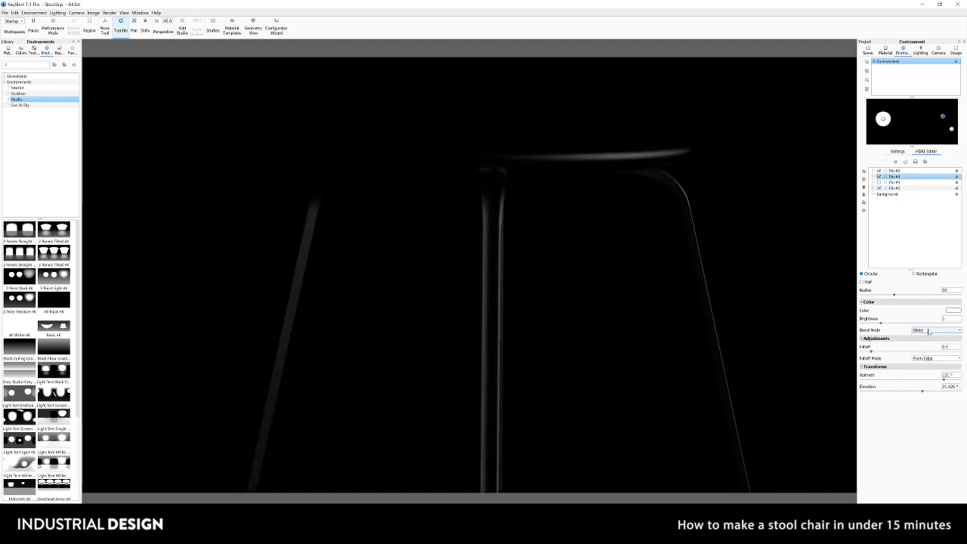
{"action": "left_click", "coordinate": [934, 330]}
{"action": "left_click", "coordinate": [921, 350]}
{"action": "left_click_drag", "start_coordinate": [880, 322], "coordinate": [870, 326]}
Render the dimly lit front view of the stool as a still image and close the finished render.
{"action": "key", "text": "ctrl+p"}
{"action": "key", "text": "Return"}
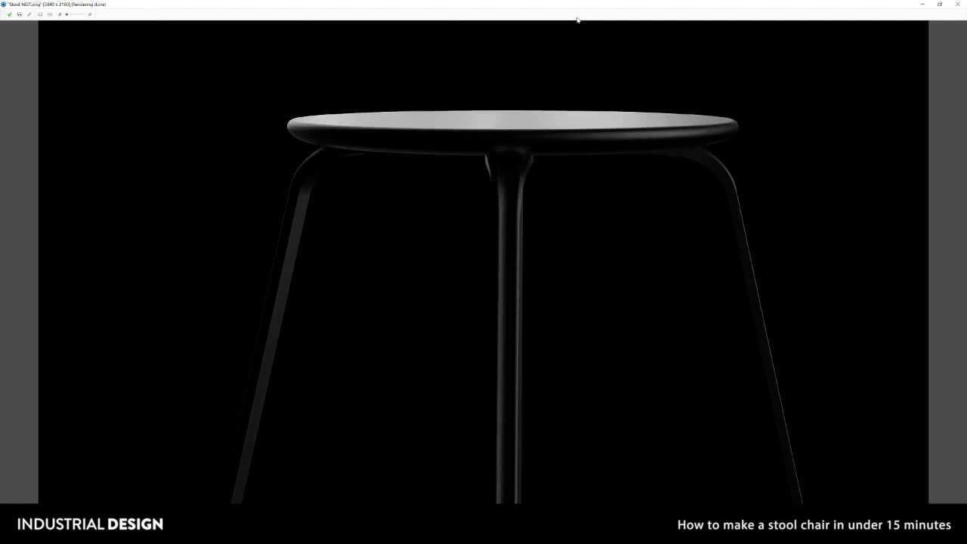
{"action": "left_click", "coordinate": [958, 5]}
{"action": "left_click", "coordinate": [429, 143]}
Hide the first stool's seat and render the bare leg frame from a raised angle.
{"action": "left_click_drag", "start_coordinate": [728, 171], "coordinate": [672, 219]}
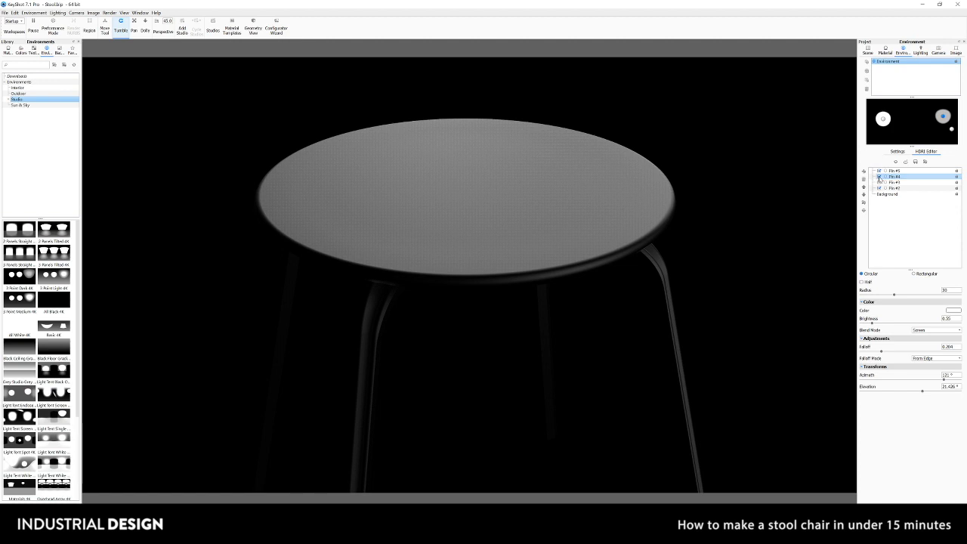
{"action": "left_click", "coordinate": [868, 50]}
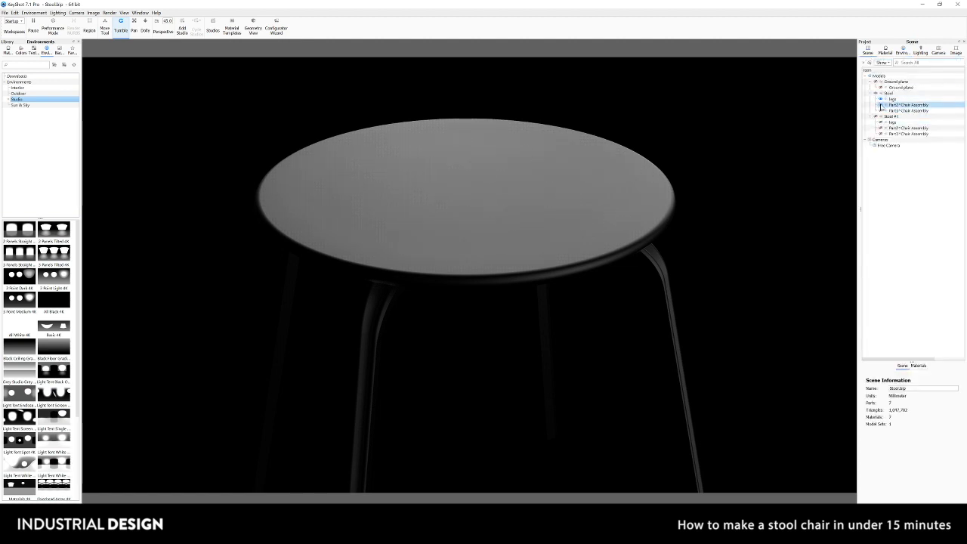
{"action": "left_click", "coordinate": [879, 105]}
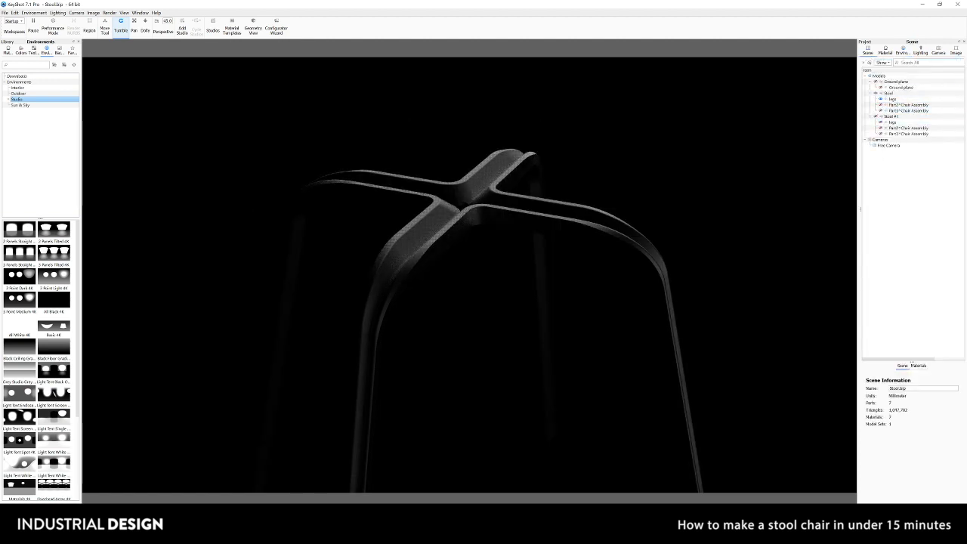
{"action": "key", "text": "ctrl+p"}
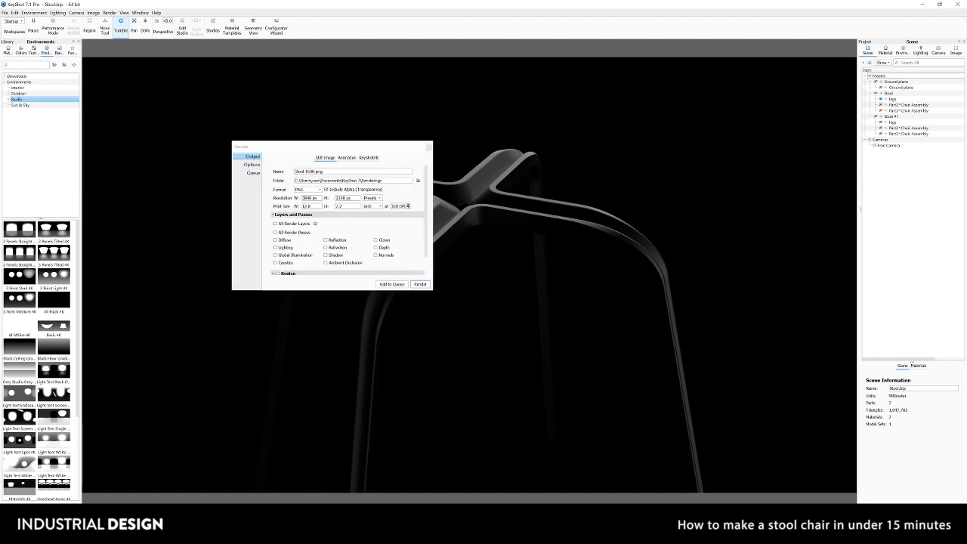
{"action": "left_click", "coordinate": [428, 284]}
{"action": "left_click", "coordinate": [571, 4]}
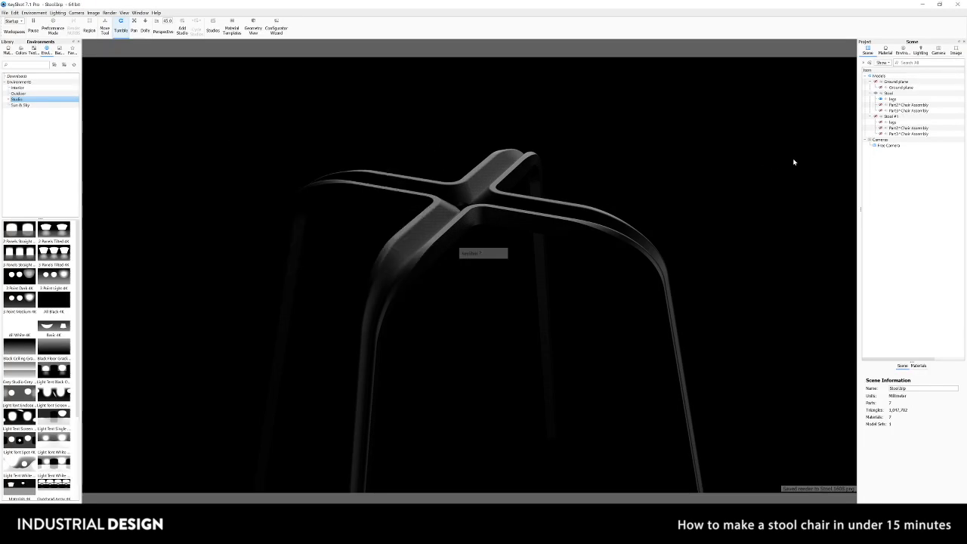
Turn the leg frame so one leg faces the camera and render that view as a still image.
{"action": "left_click_drag", "start_coordinate": [551, 438], "coordinate": [634, 406]}
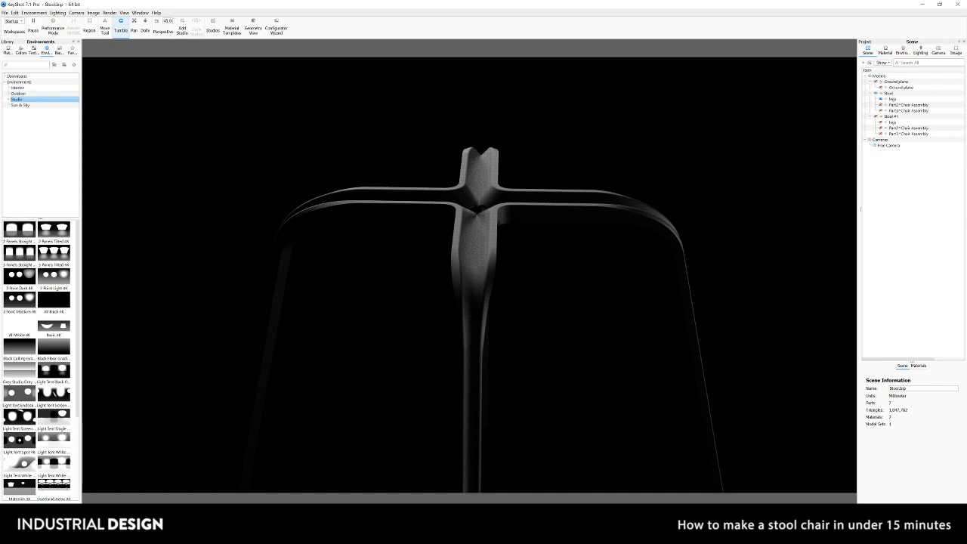
{"action": "key", "text": "ctrl+p"}
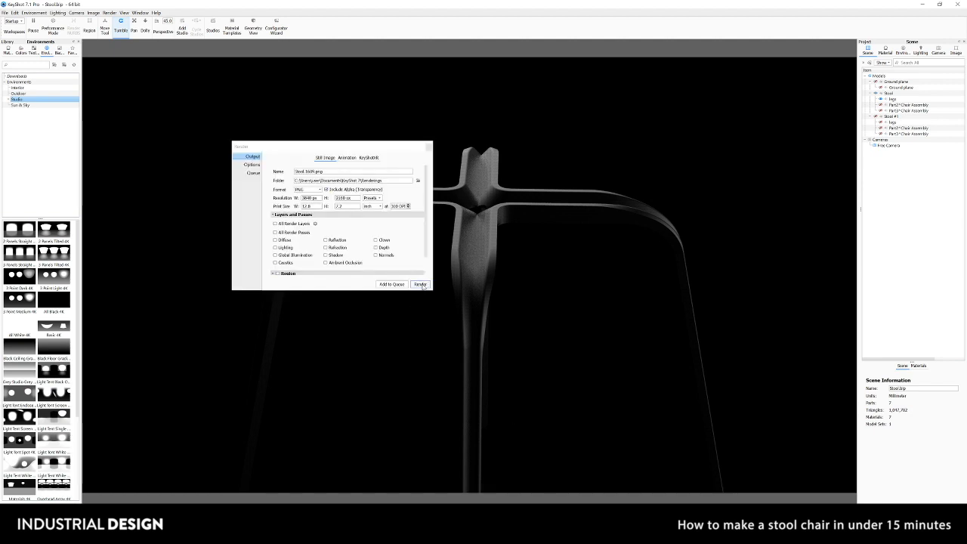
{"action": "left_click", "coordinate": [420, 284]}
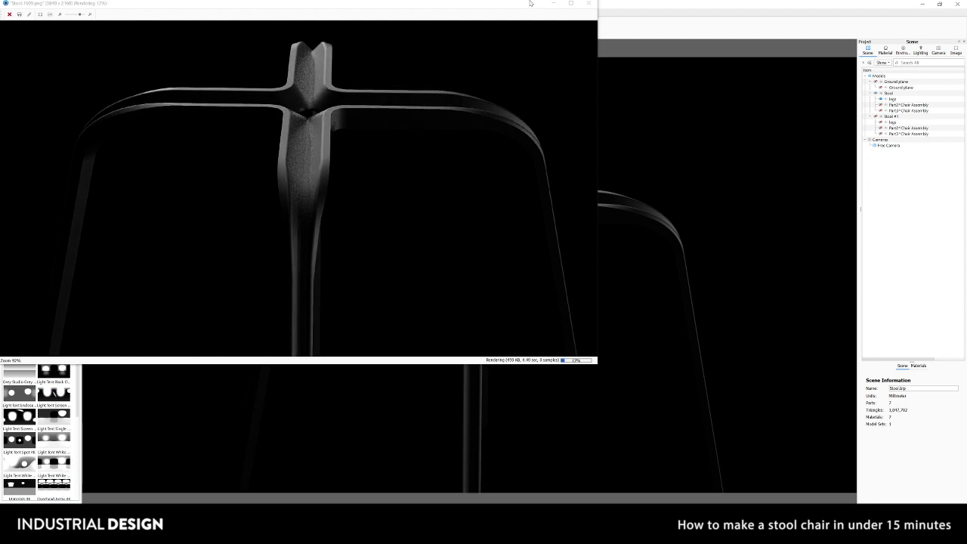
{"action": "left_click", "coordinate": [570, 4]}
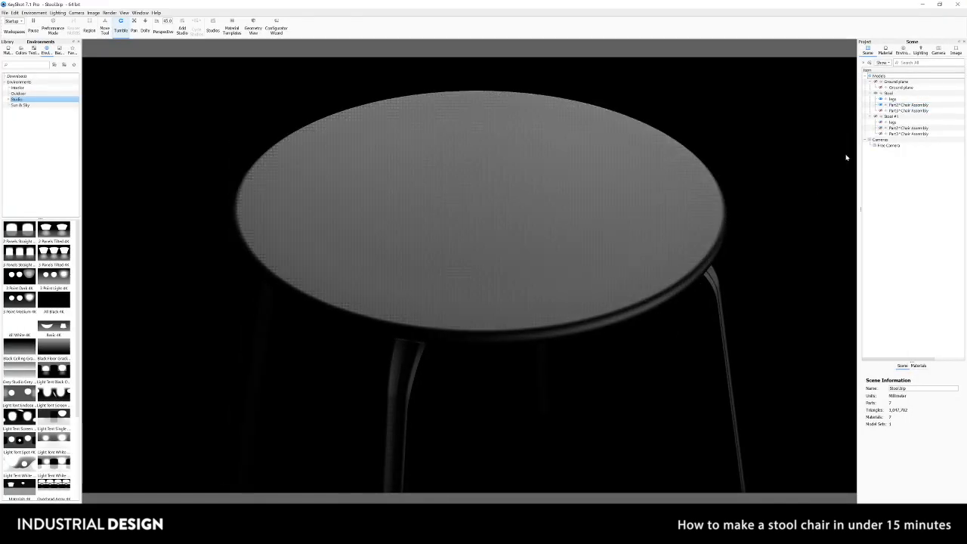
Show the ground plane beneath the complete stool and open the ground material for editing.
{"action": "scroll", "coordinate": [700, 268], "scroll_direction": "down", "scroll_amount": 5}
{"action": "middle_click_drag", "start_coordinate": [553, 380], "coordinate": [554, 312]}
{"action": "left_click", "coordinate": [875, 82]}
{"action": "right_click", "coordinate": [703, 145]}
{"action": "left_click", "coordinate": [716, 151]}
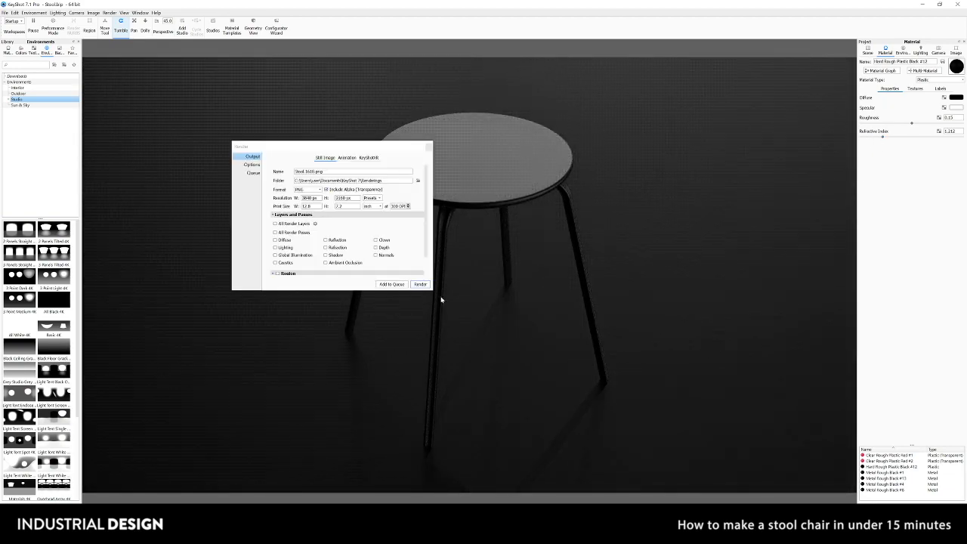
Render the complete stool standing on the dark ground plane and close the render settings.
{"action": "left_click", "coordinate": [420, 284]}
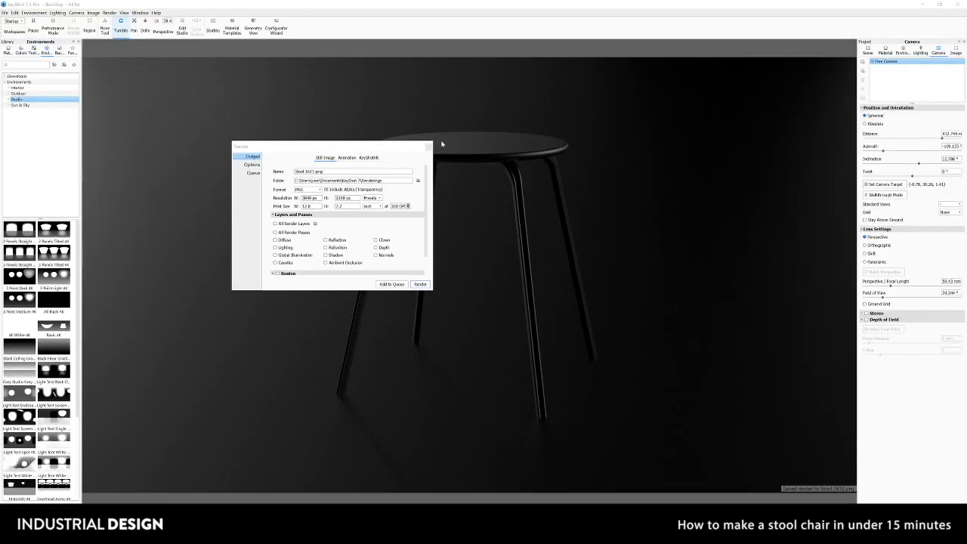
{"action": "left_click", "coordinate": [431, 145]}
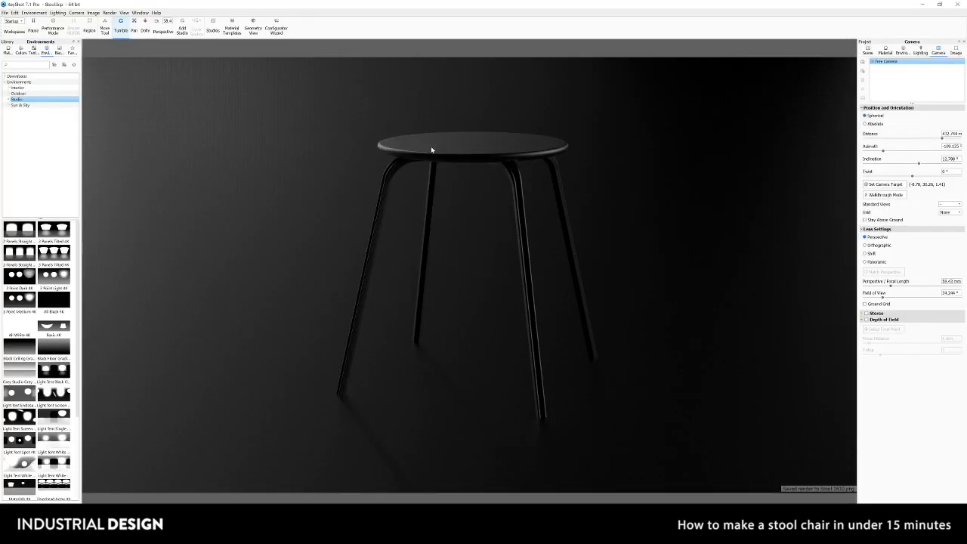
{"action": "left_click", "coordinate": [528, 143]}
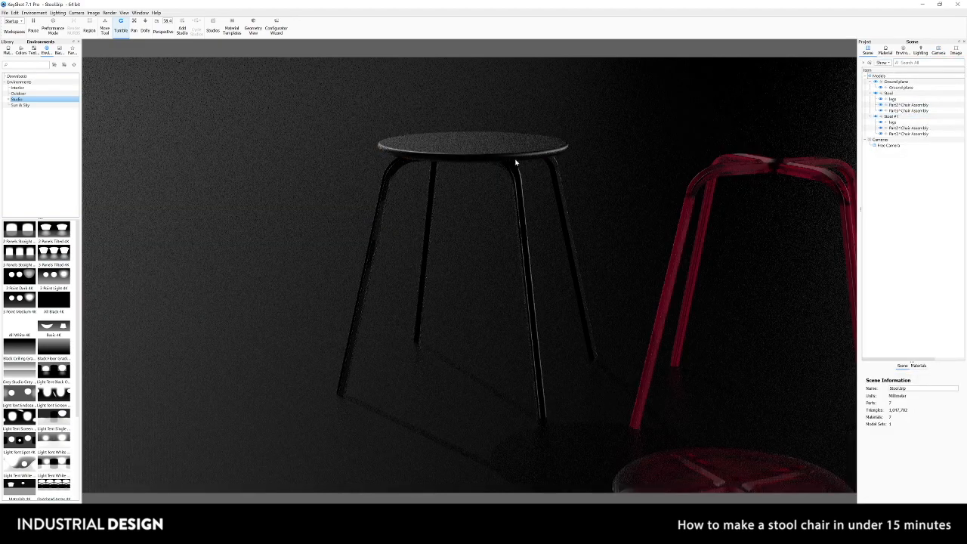
Replace the red material on the second stool's legs and upturned seat with black materials.
{"action": "right_click", "coordinate": [671, 168]}
{"action": "left_click", "coordinate": [740, 428]}
{"action": "right_click", "coordinate": [736, 274]}
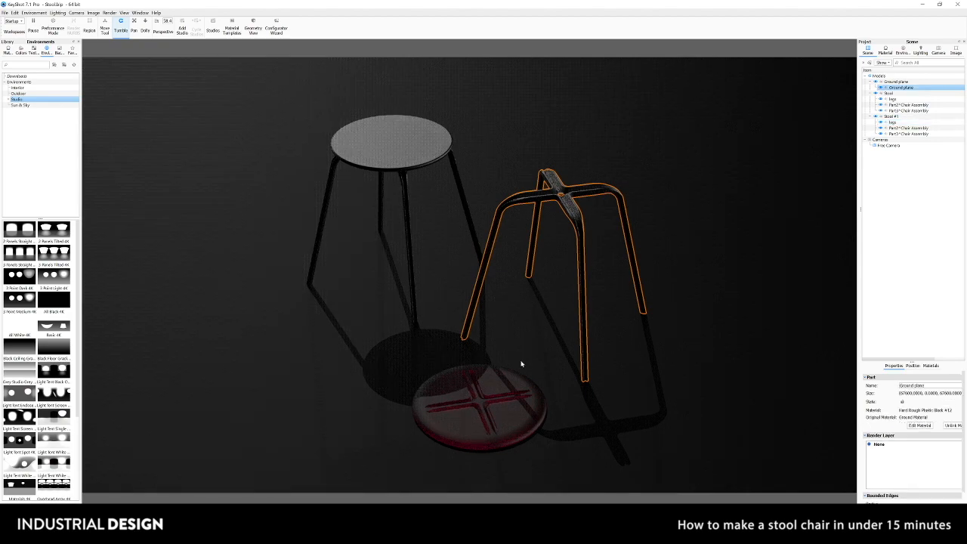
{"action": "right_click", "coordinate": [511, 390]}
{"action": "left_click", "coordinate": [527, 155]}
{"action": "left_click", "coordinate": [744, 229]}
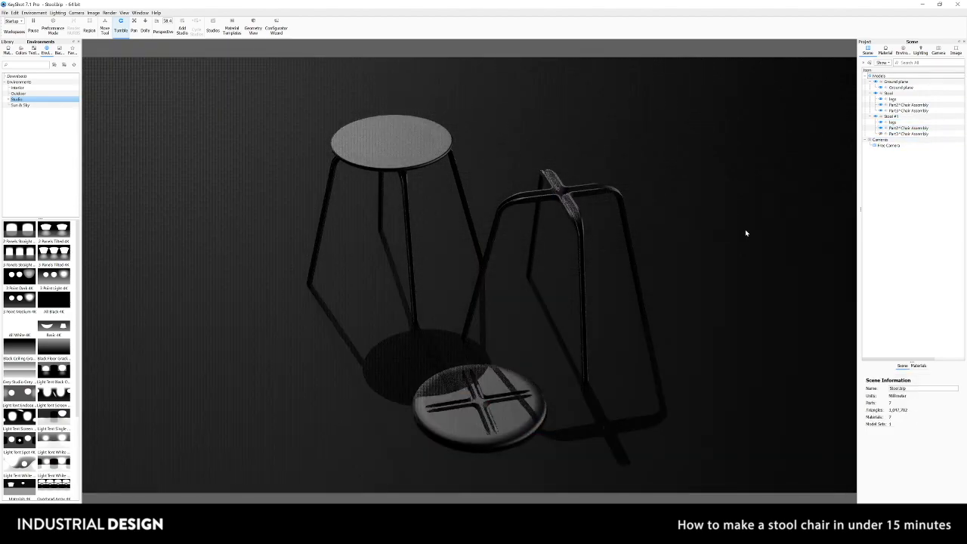
{"action": "left_click_drag", "start_coordinate": [744, 229], "coordinate": [671, 225]}
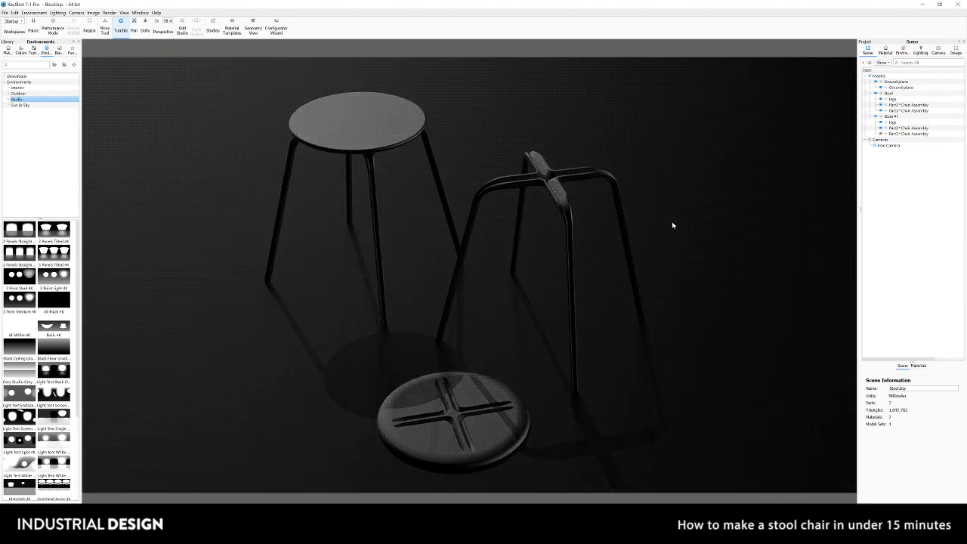
Set the rendering technique to Product Mode and render the scene with the assembled stool, bare legs and upturned seat.
{"action": "left_click", "coordinate": [901, 50]}
{"action": "left_click", "coordinate": [919, 50]}
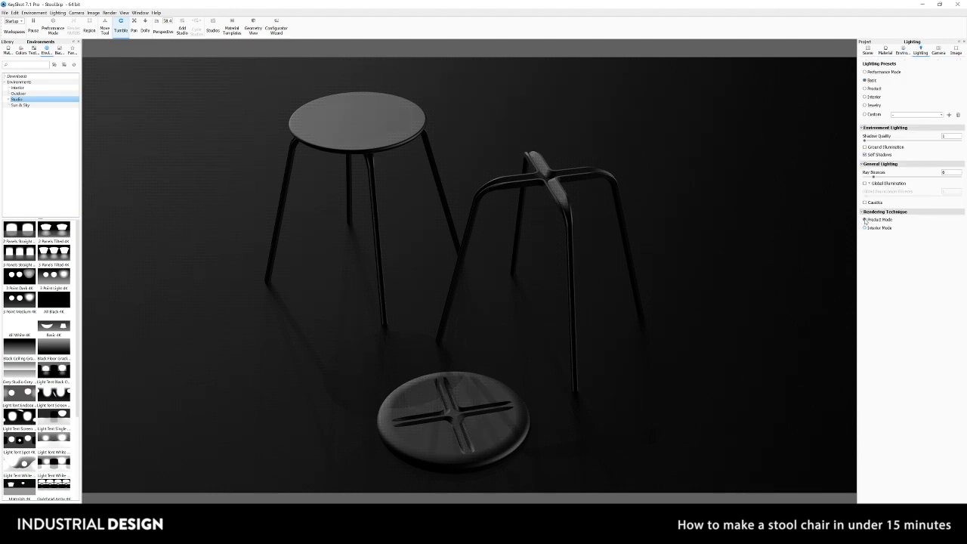
{"action": "left_click", "coordinate": [865, 220]}
{"action": "key", "text": "ctrl+p"}
{"action": "left_click", "coordinate": [420, 282]}
{"action": "left_click", "coordinate": [570, 5]}
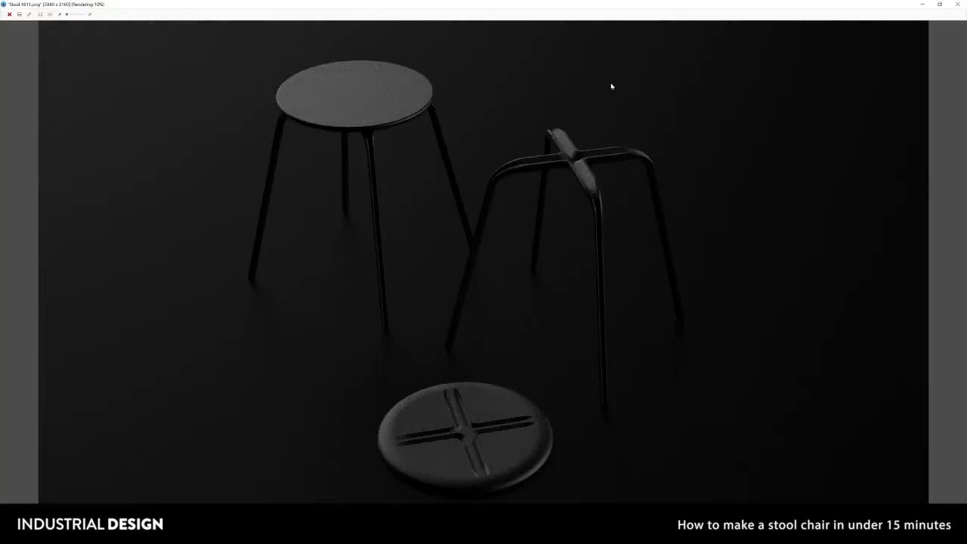